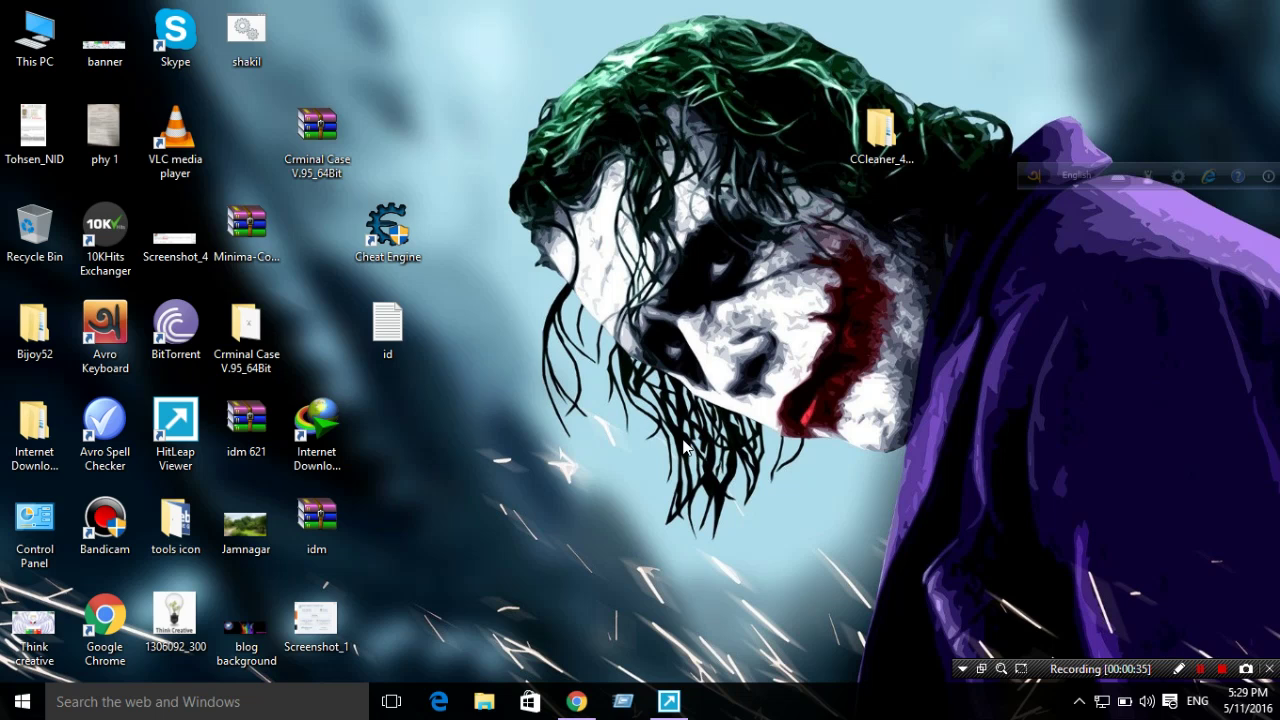
right_click(456, 48)
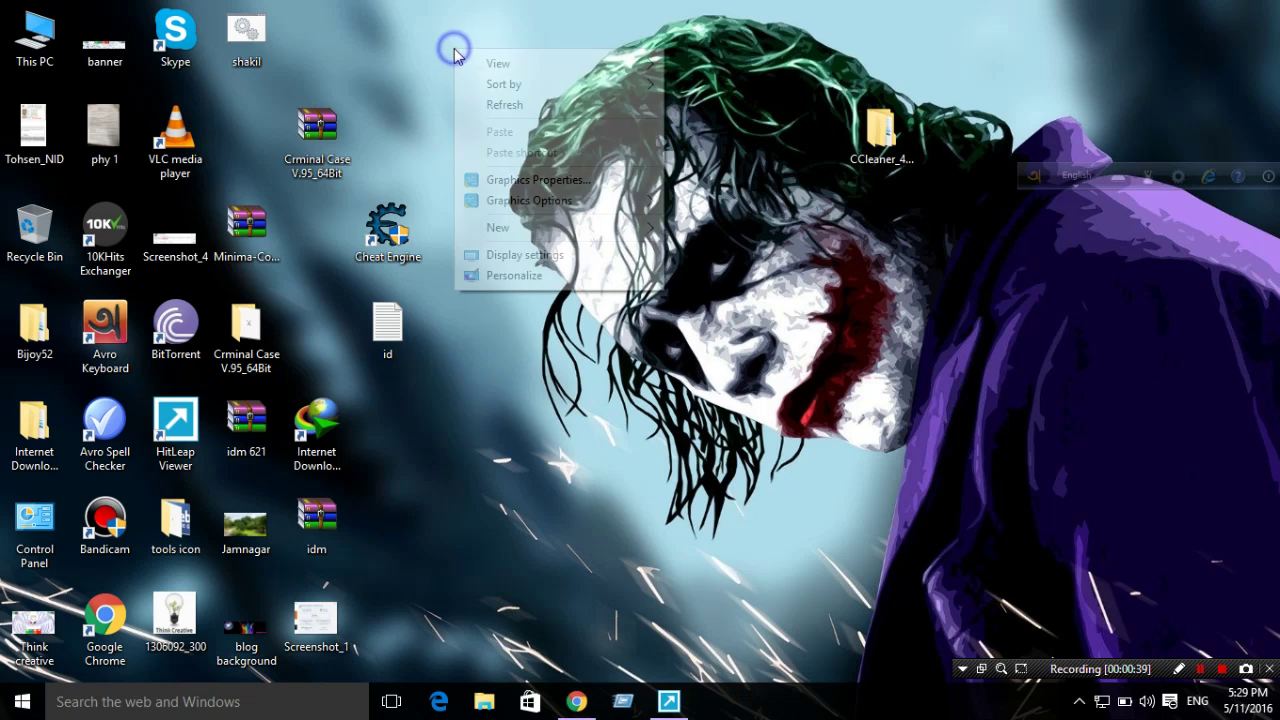
left_click(540, 107)
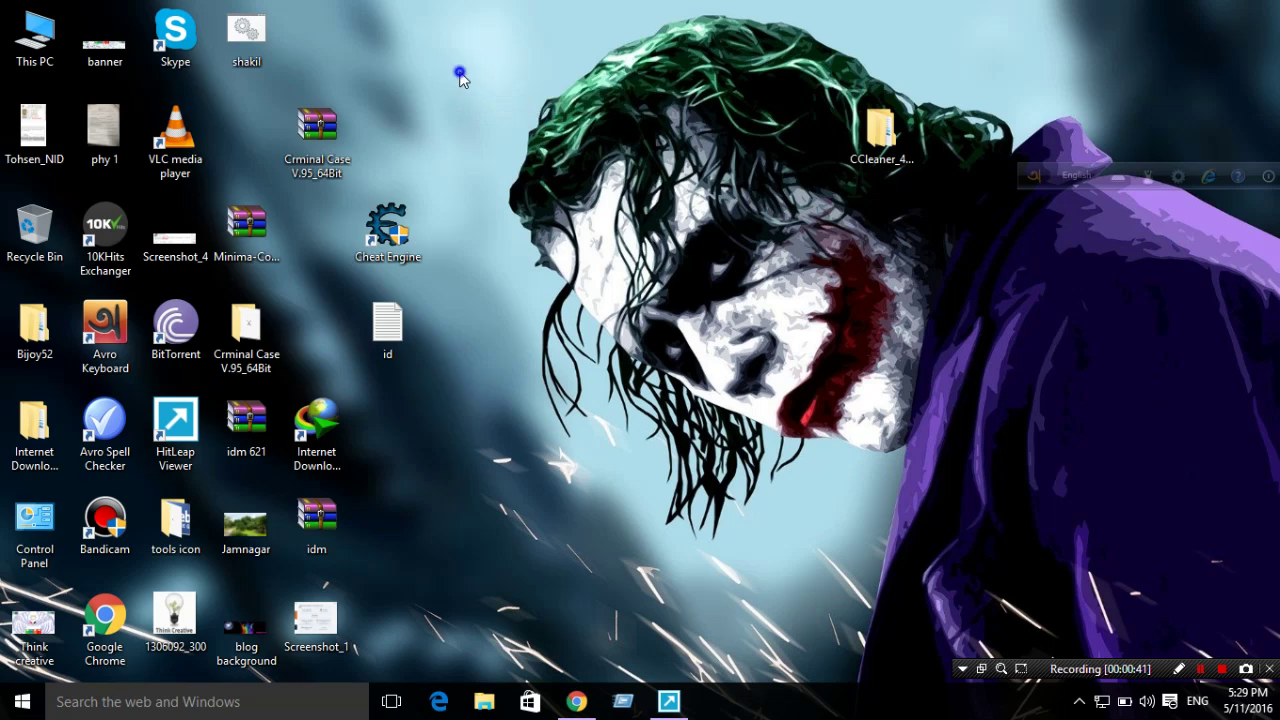
right_click(461, 77)
left_click(514, 128)
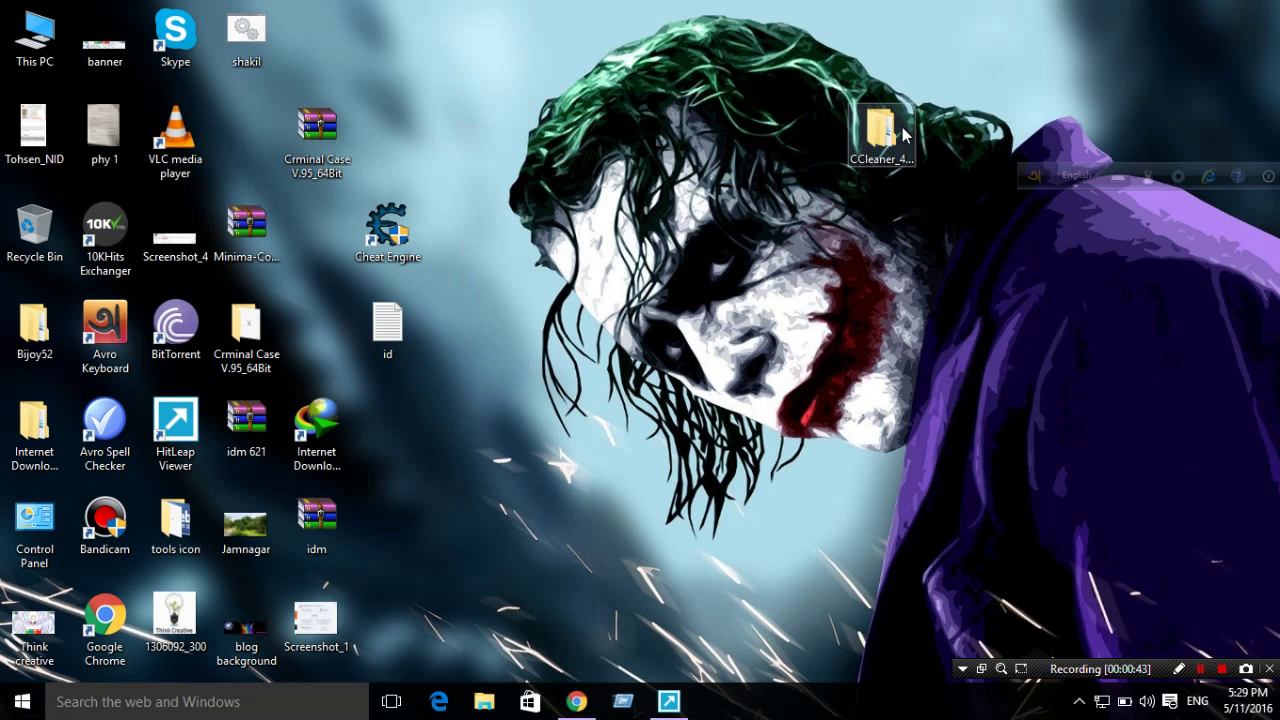
- Move the CCleaner_4.06_ folder to the upper middle of the desktop and open it
left_click_drag(880, 130, 598, 35)
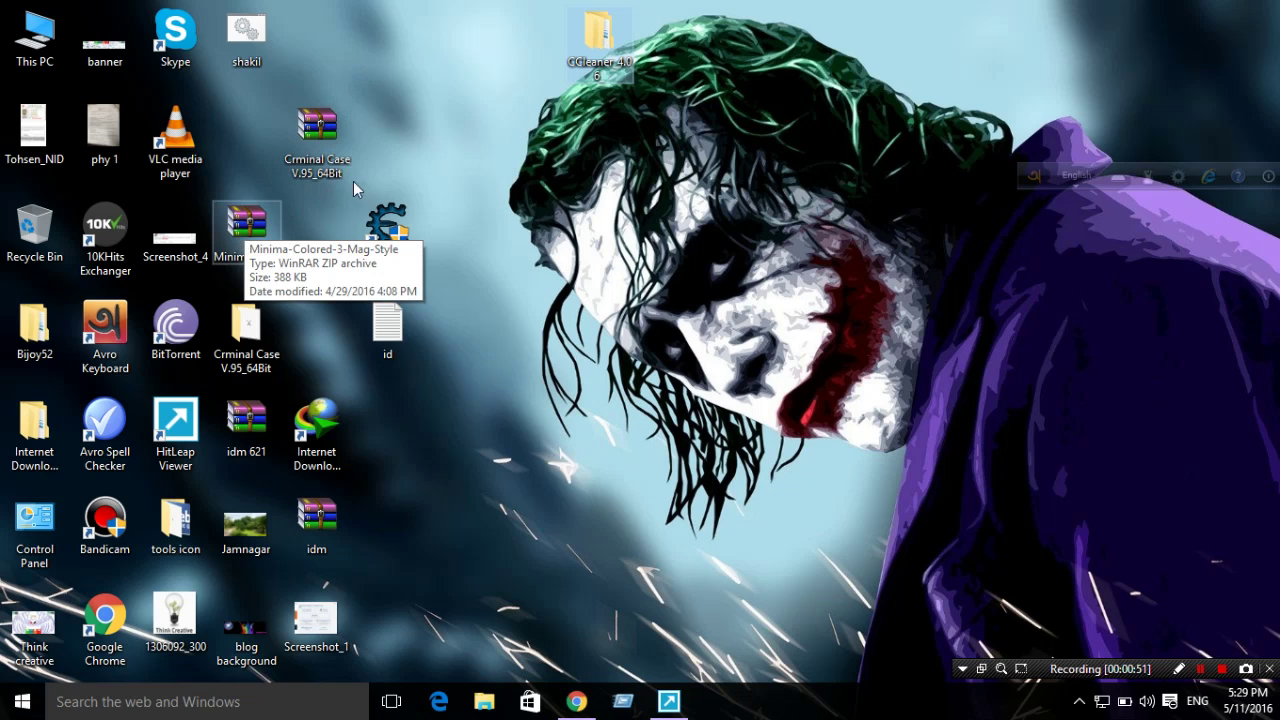
double_click(609, 33)
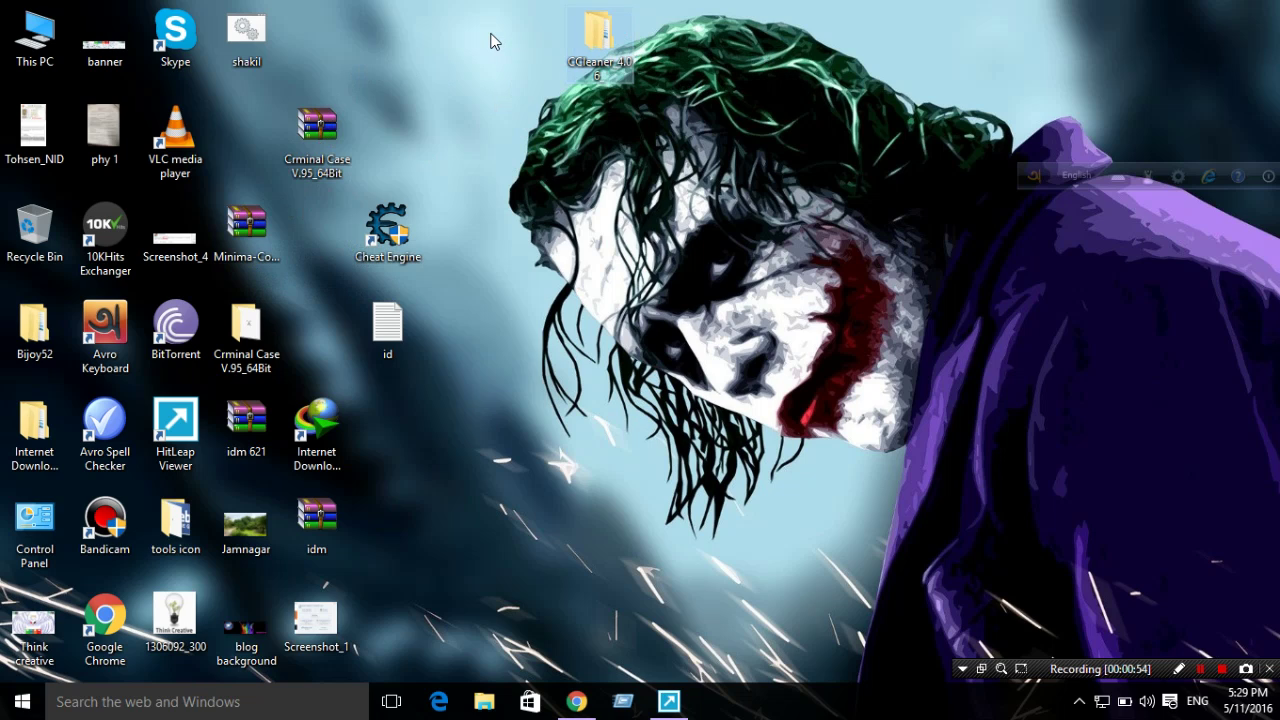
double_click(608, 44)
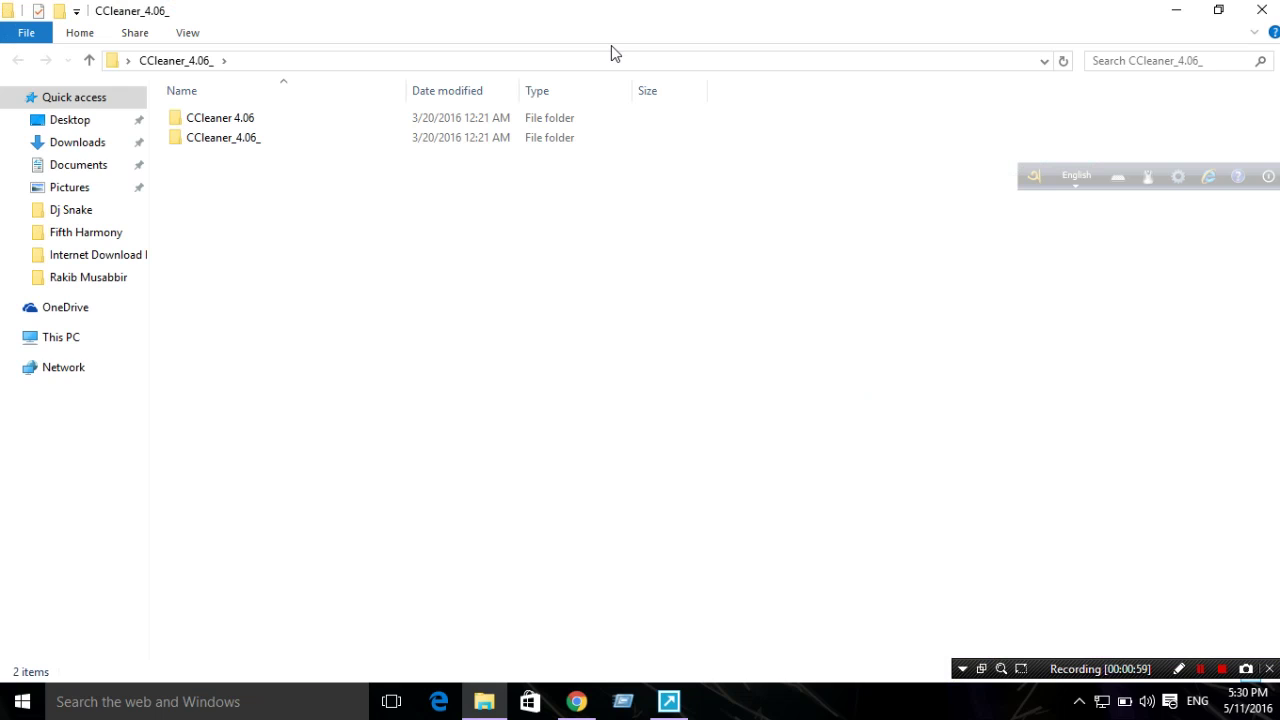
double_click(226, 140)
double_click(232, 125)
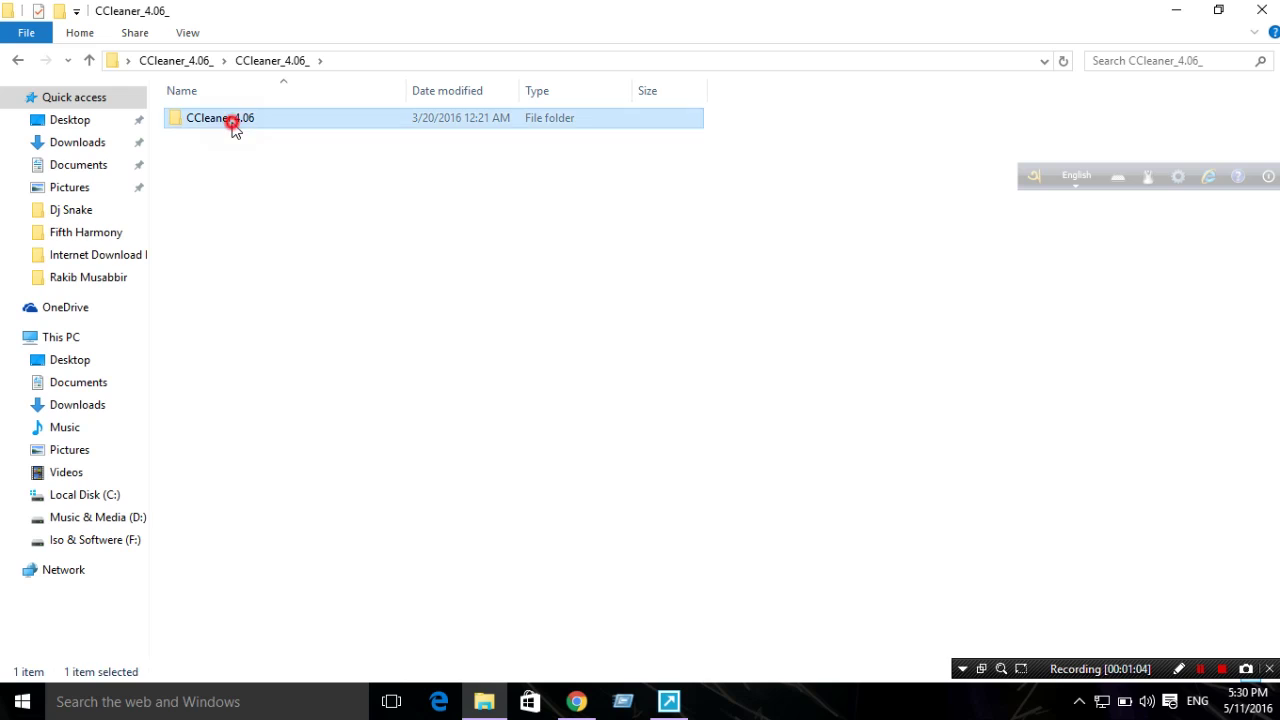
left_click(89, 60)
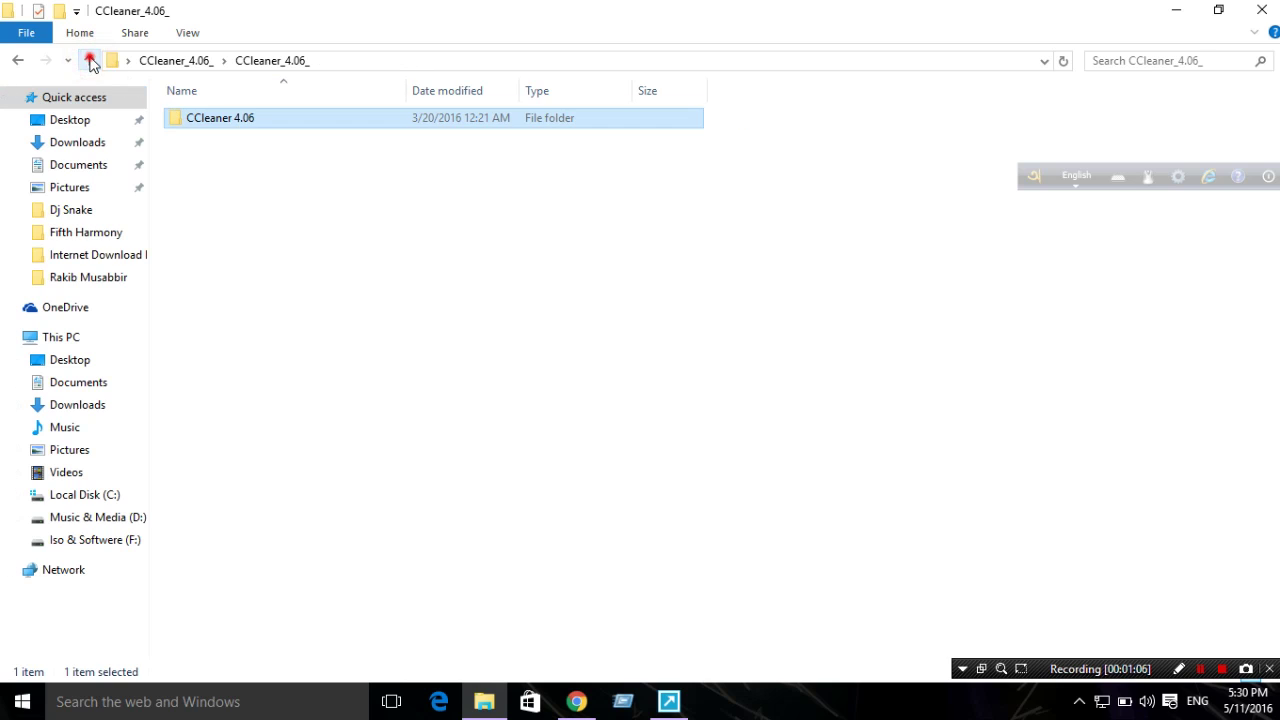
left_click(89, 60)
- Launch the ccsetup406 installer from the Setup folder inside CCleaner 4.06
double_click(197, 115)
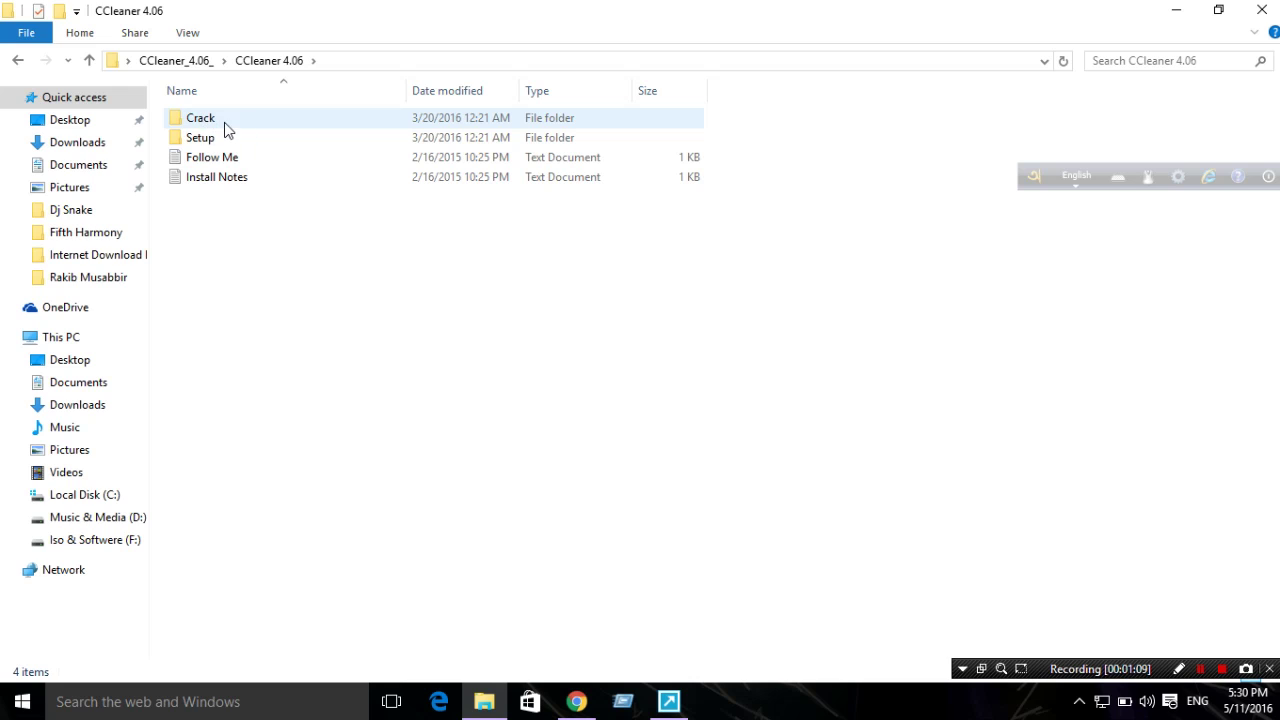
double_click(196, 138)
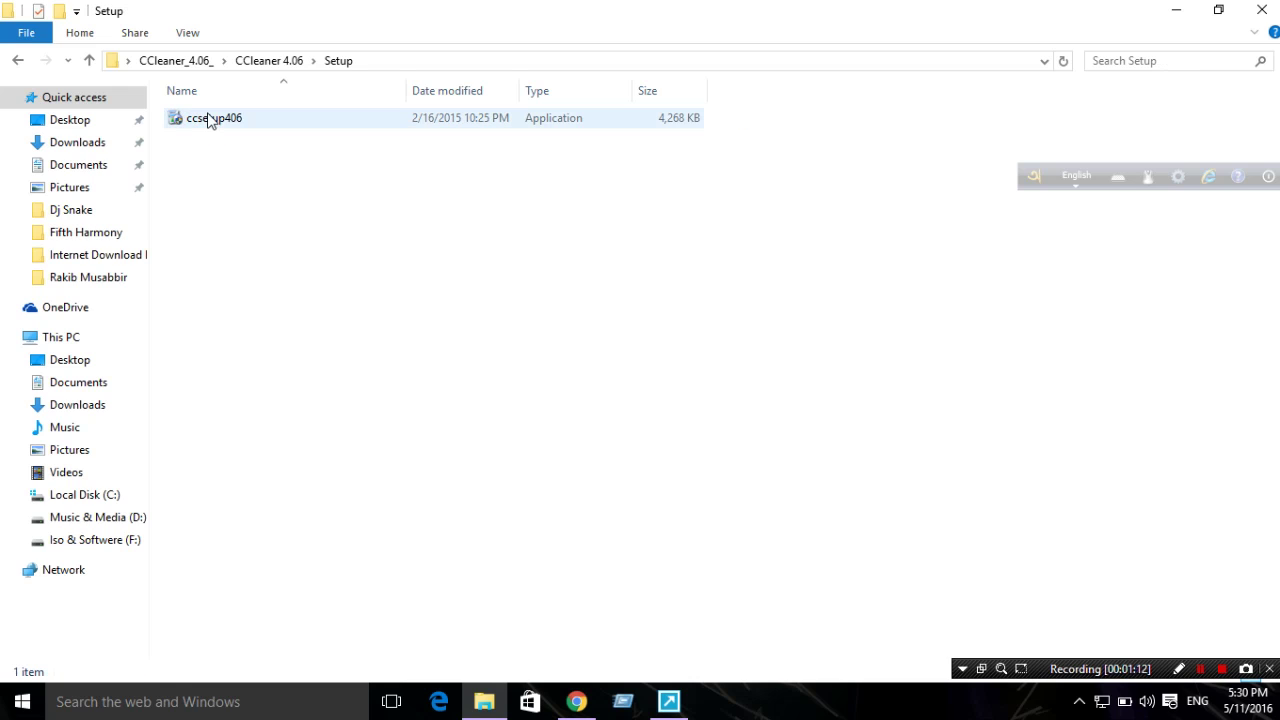
right_click(180, 124)
left_click(222, 136)
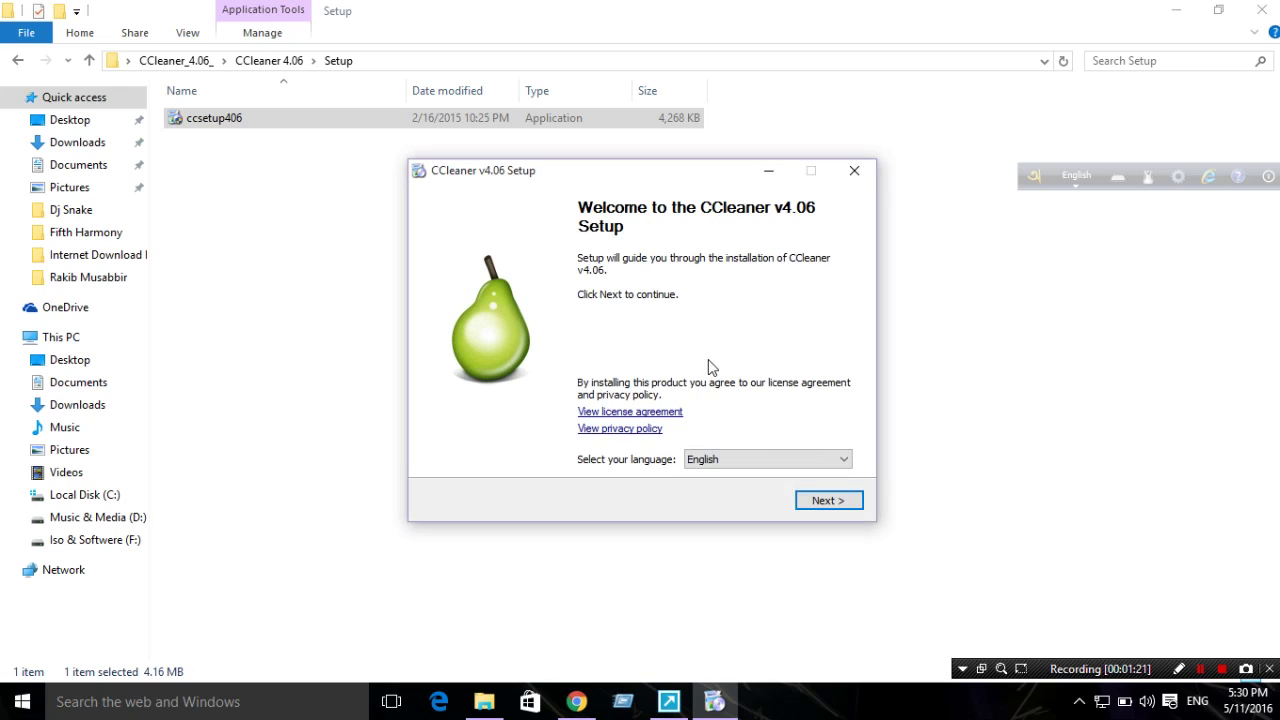
- Install CCleaner v4.06 in English with the automatic update check turned off and the other install options kept
left_click(843, 510)
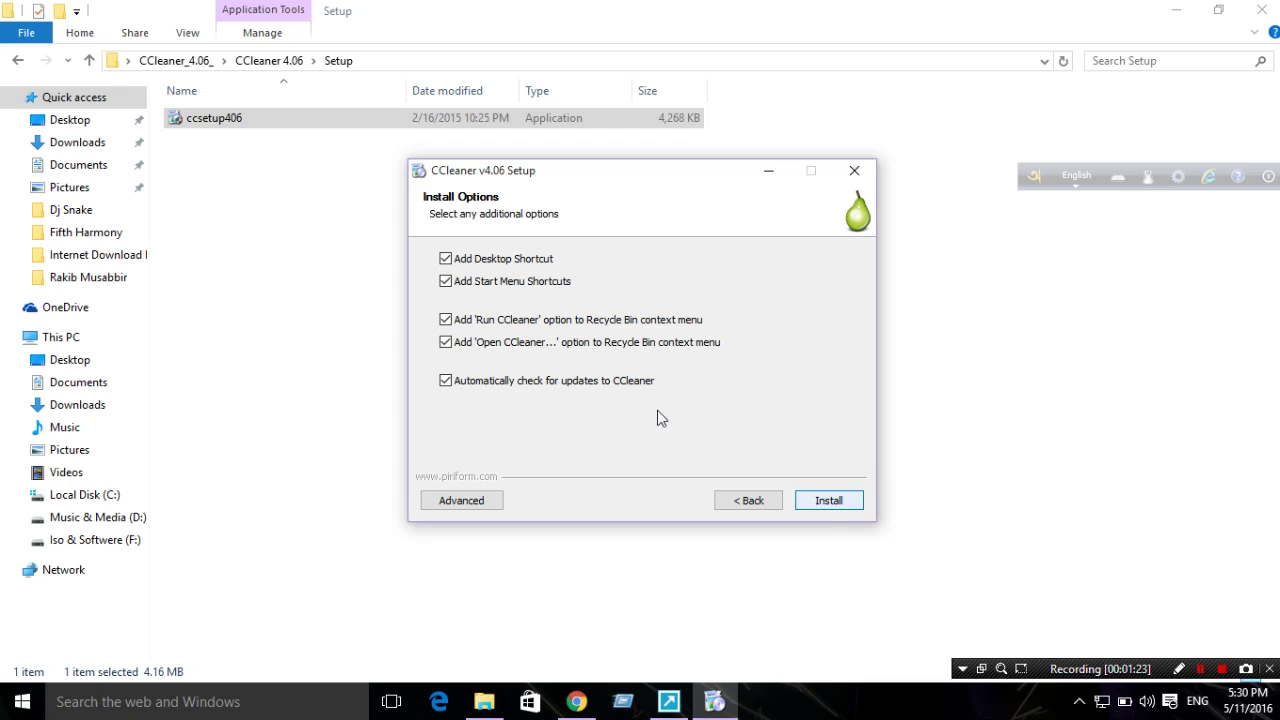
left_click(446, 381)
left_click(829, 500)
left_click(480, 302)
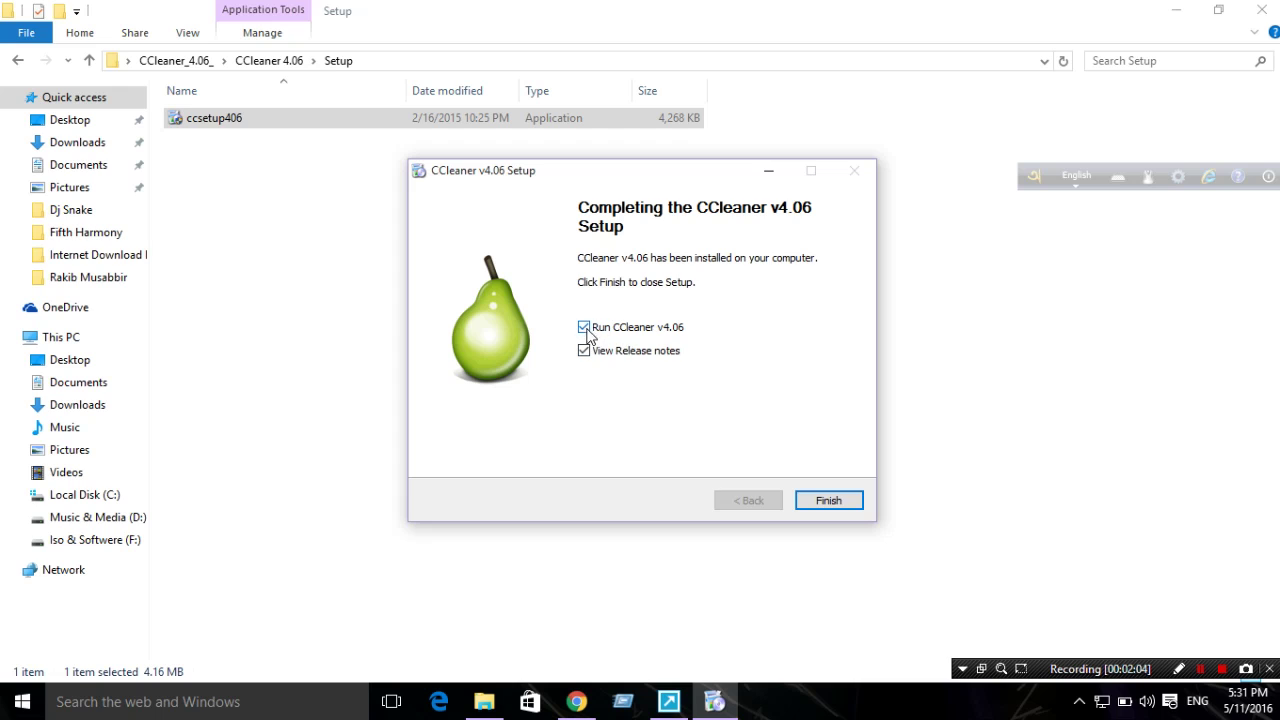
- Finish the setup without running CCleaner or viewing the release notes, and close the Setup folder window
left_click(584, 328)
left_click(584, 350)
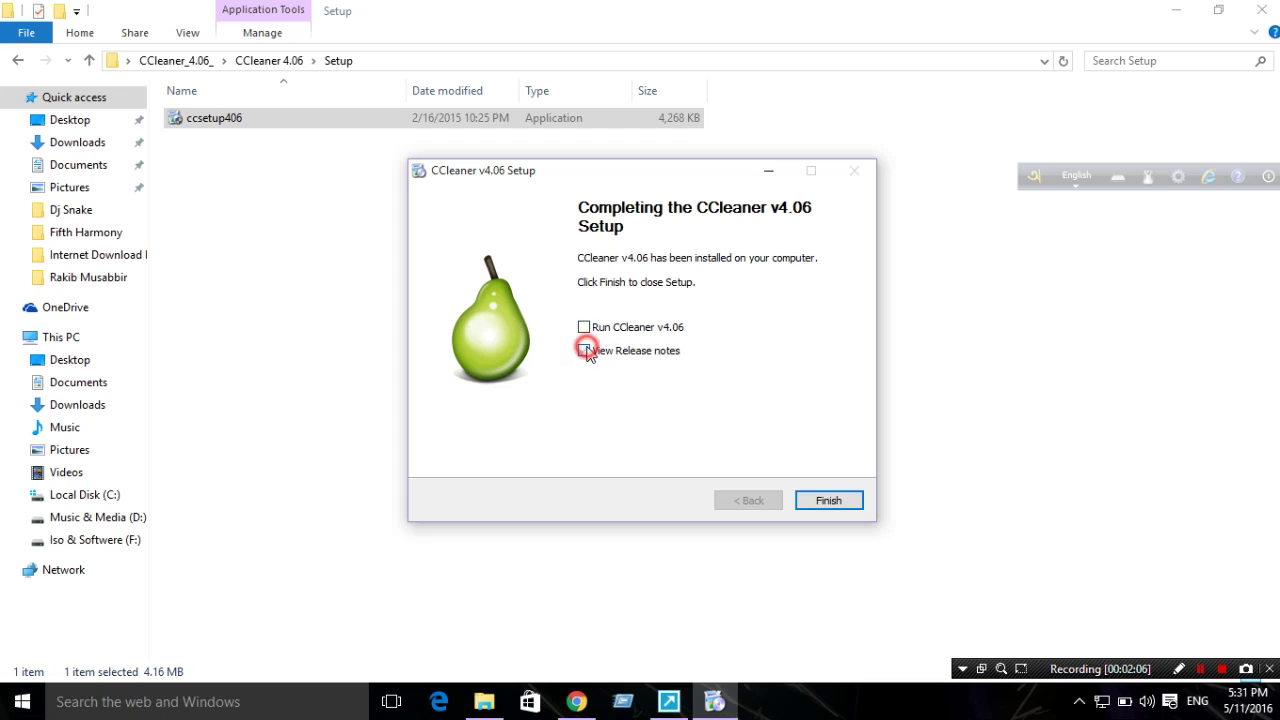
left_click(828, 501)
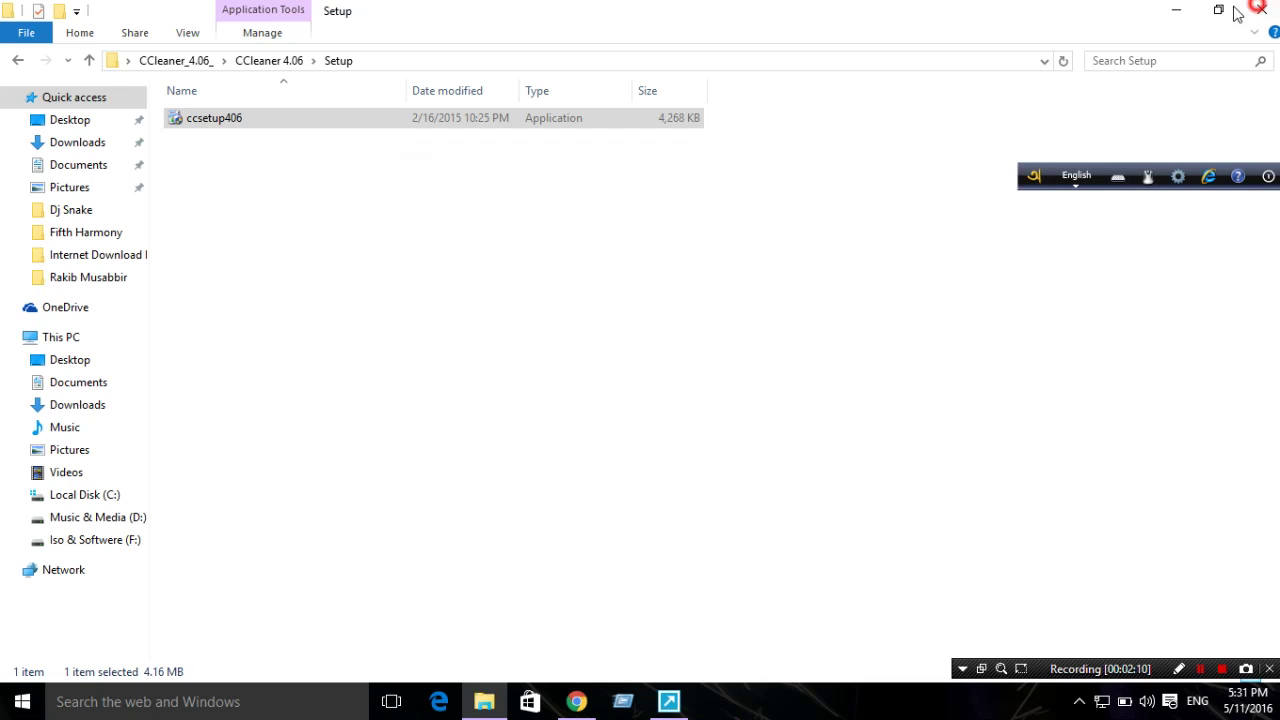
left_click(1258, 10)
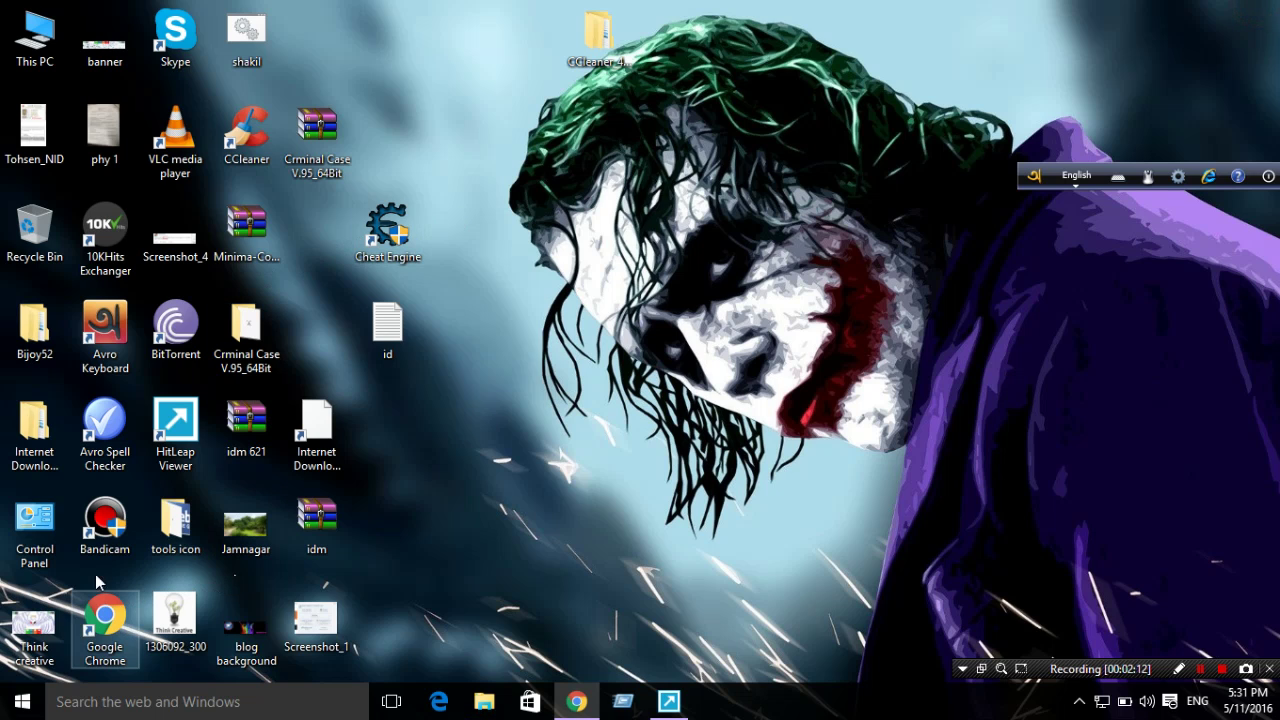
- Refresh the desktop and search Windows for "cc" to check for the CCleaner app
right_click(641, 106)
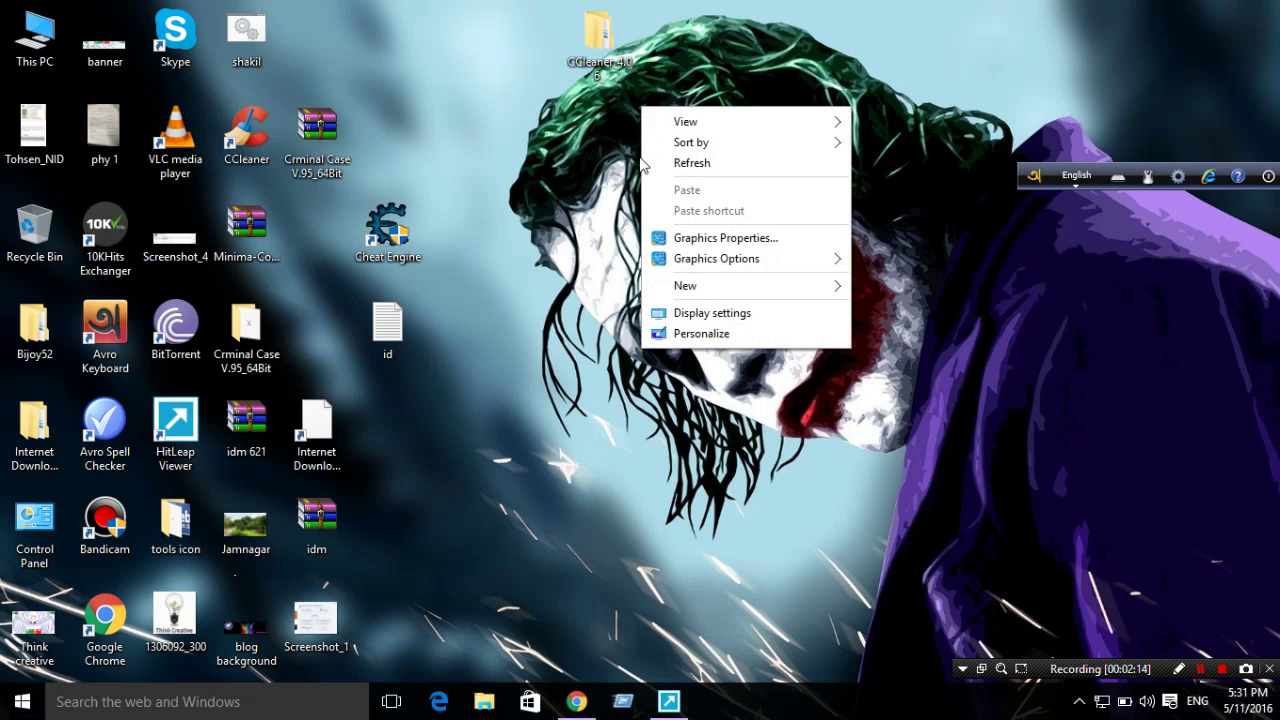
left_click(687, 163)
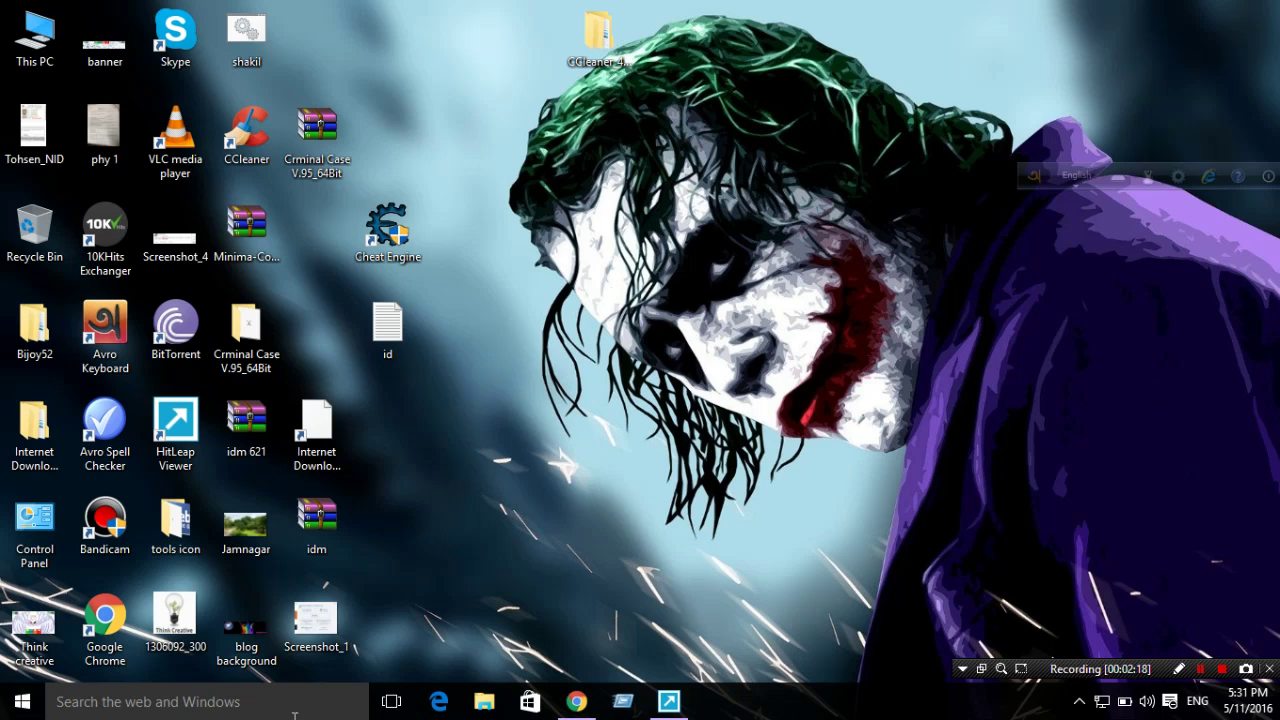
left_click(224, 707)
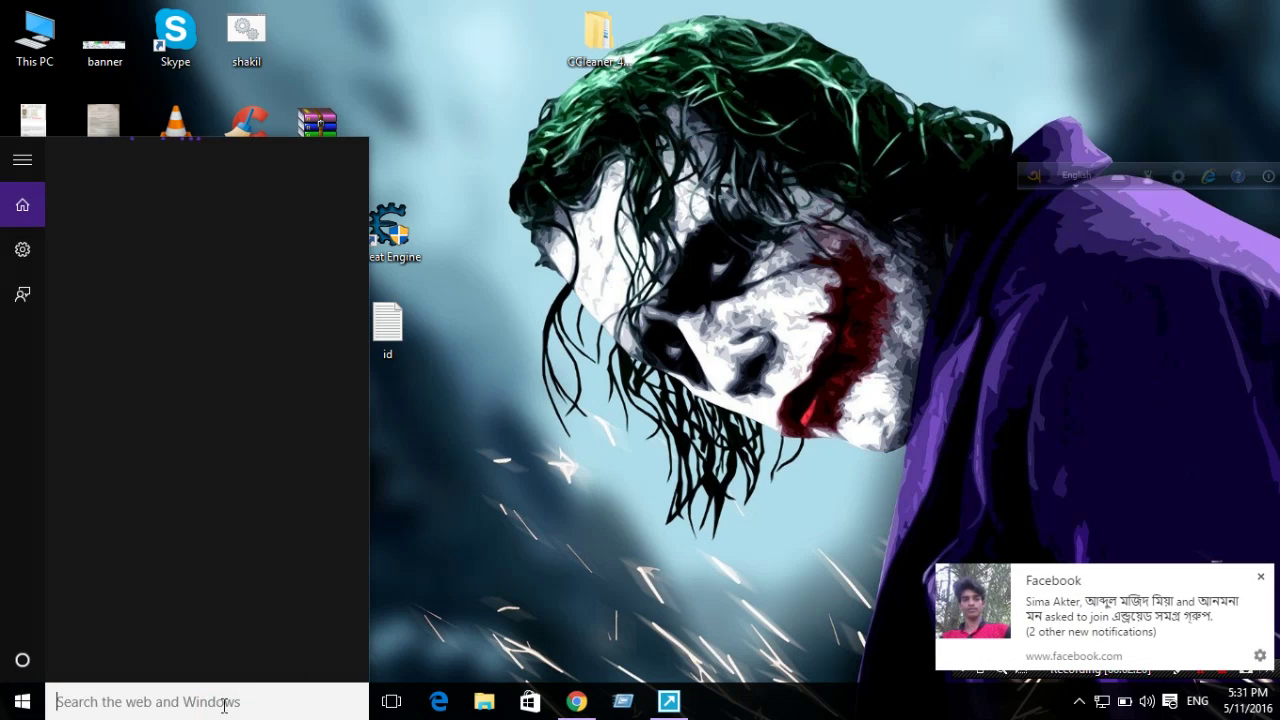
type("c")
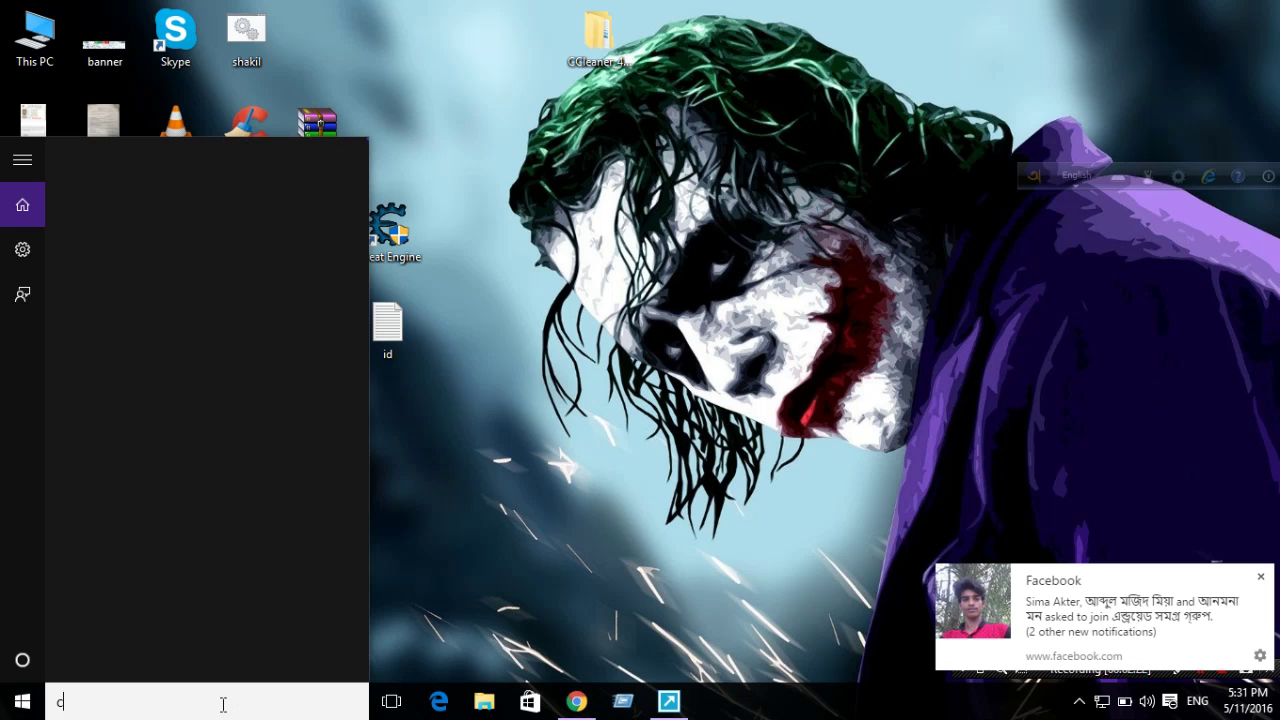
type("c")
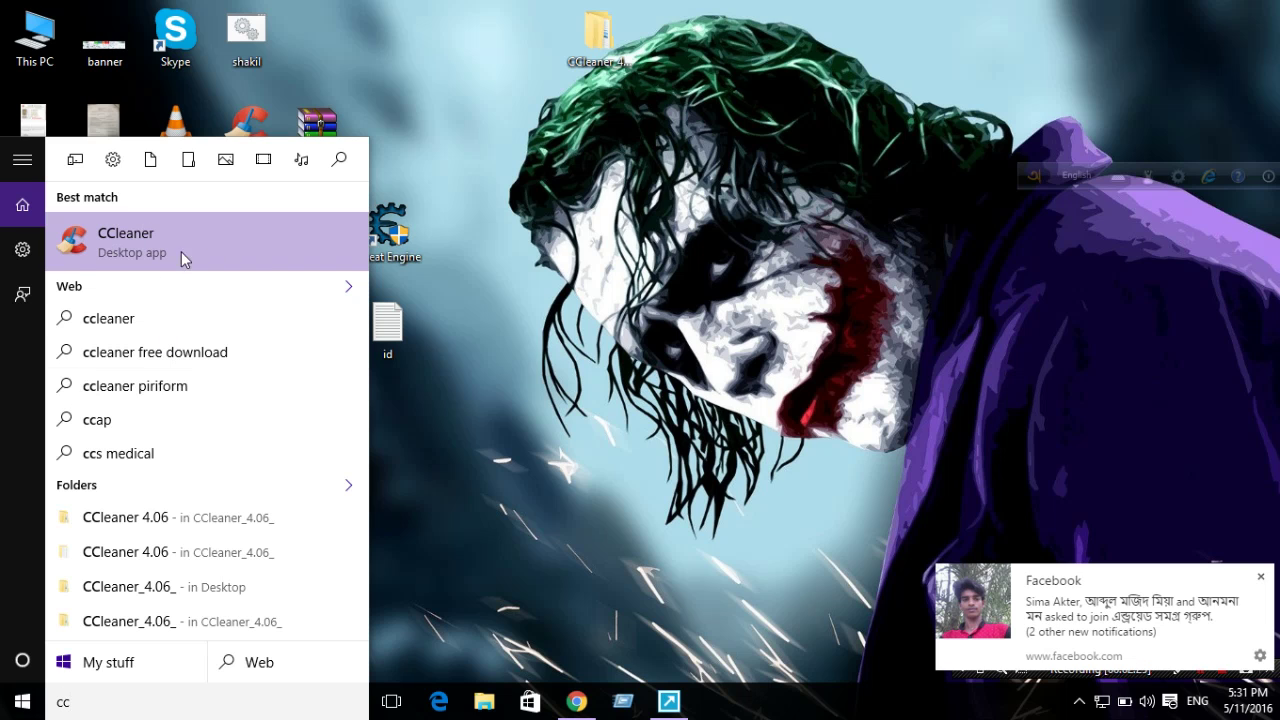
left_click(513, 226)
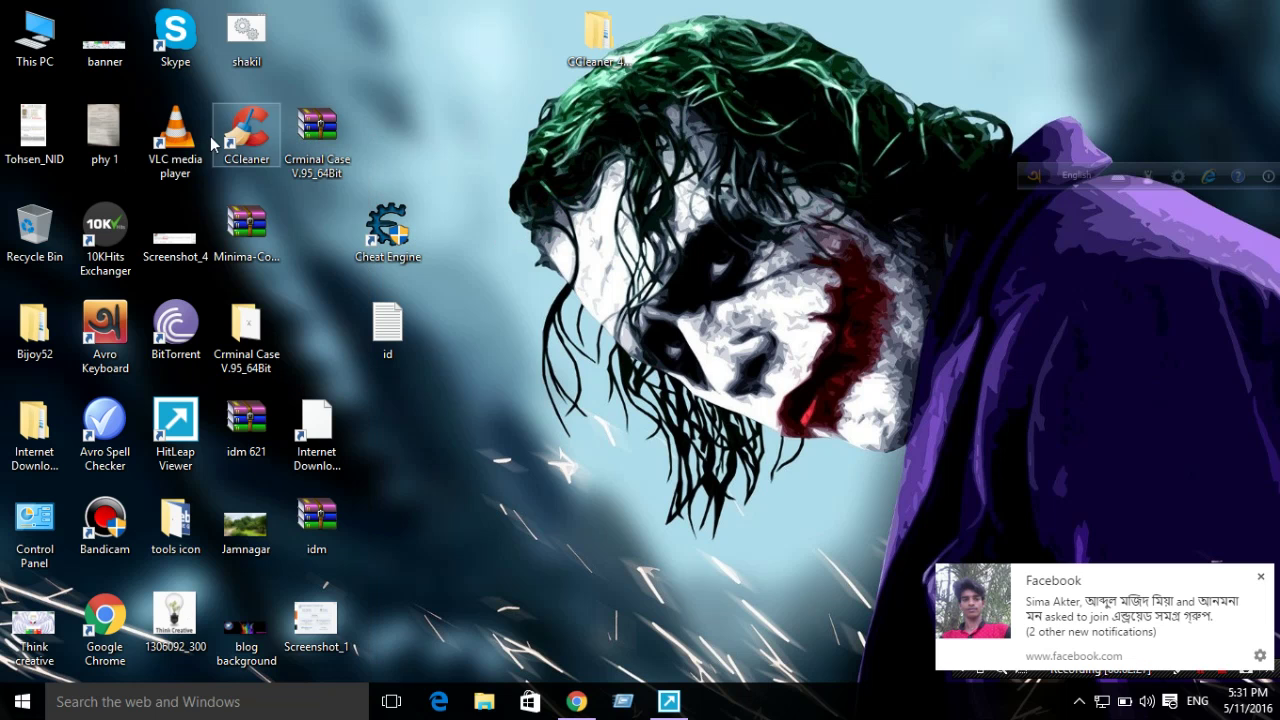
- Launch CCleaner from its desktop shortcut, dismiss the cookie scan prompt, view the main window and close it
double_click(252, 140)
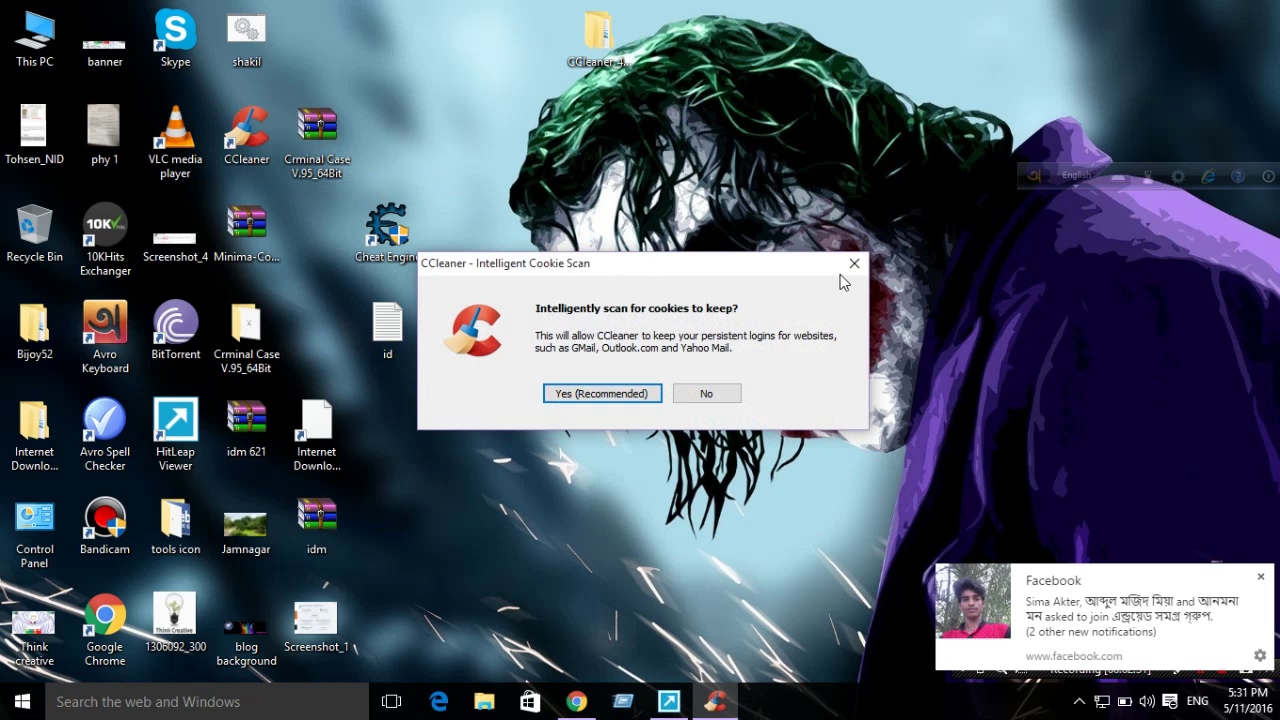
left_click(853, 265)
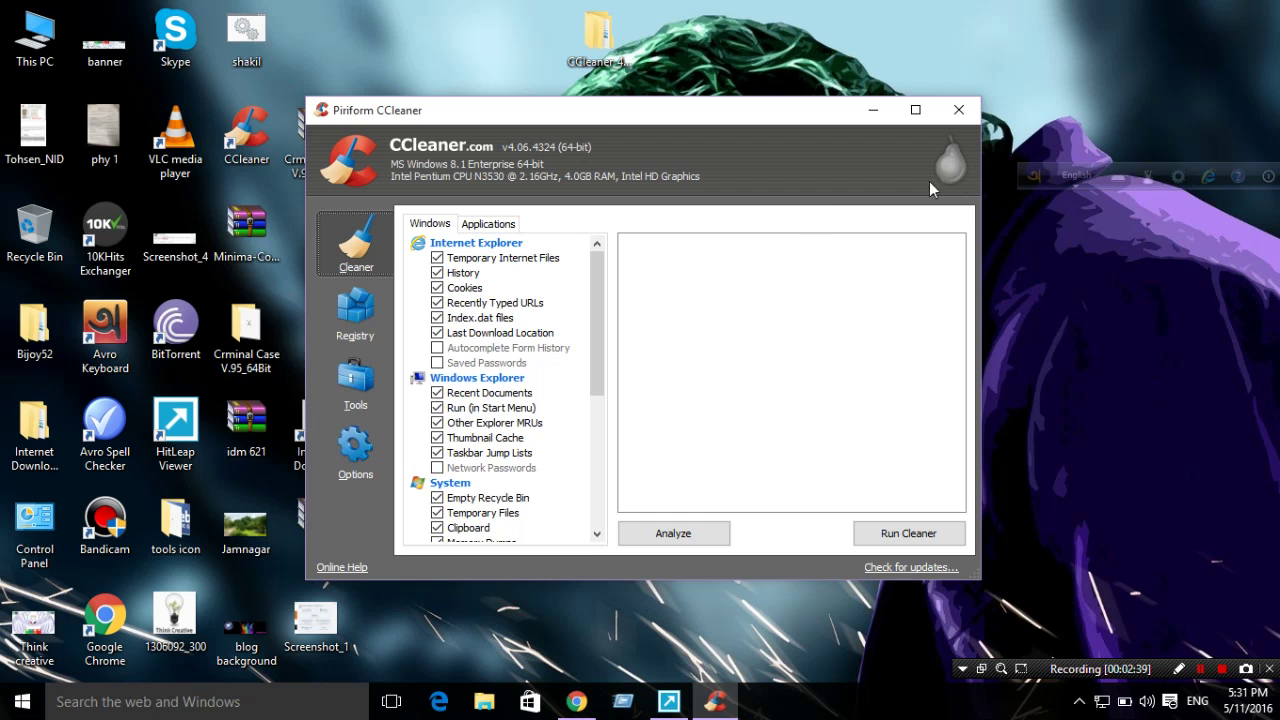
left_click(958, 112)
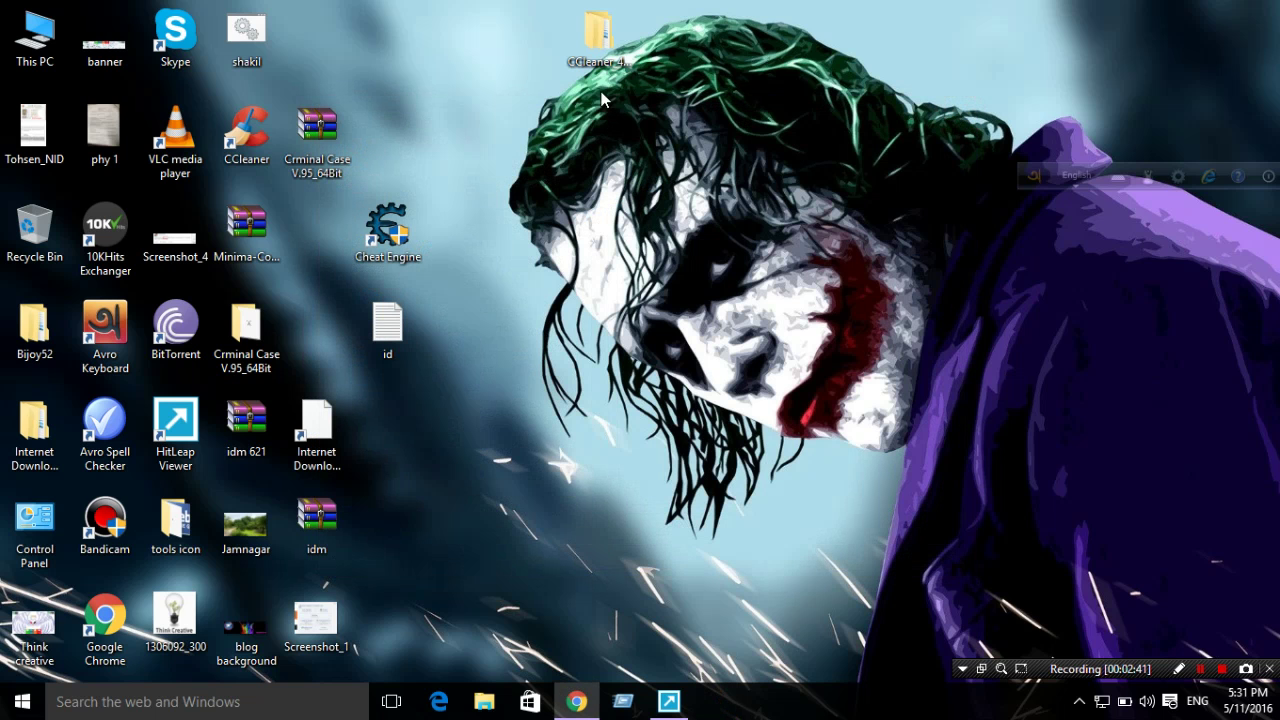
- Launch Activator from the nested Crack folder inside the CCleaner 4.06 folder
double_click(595, 40)
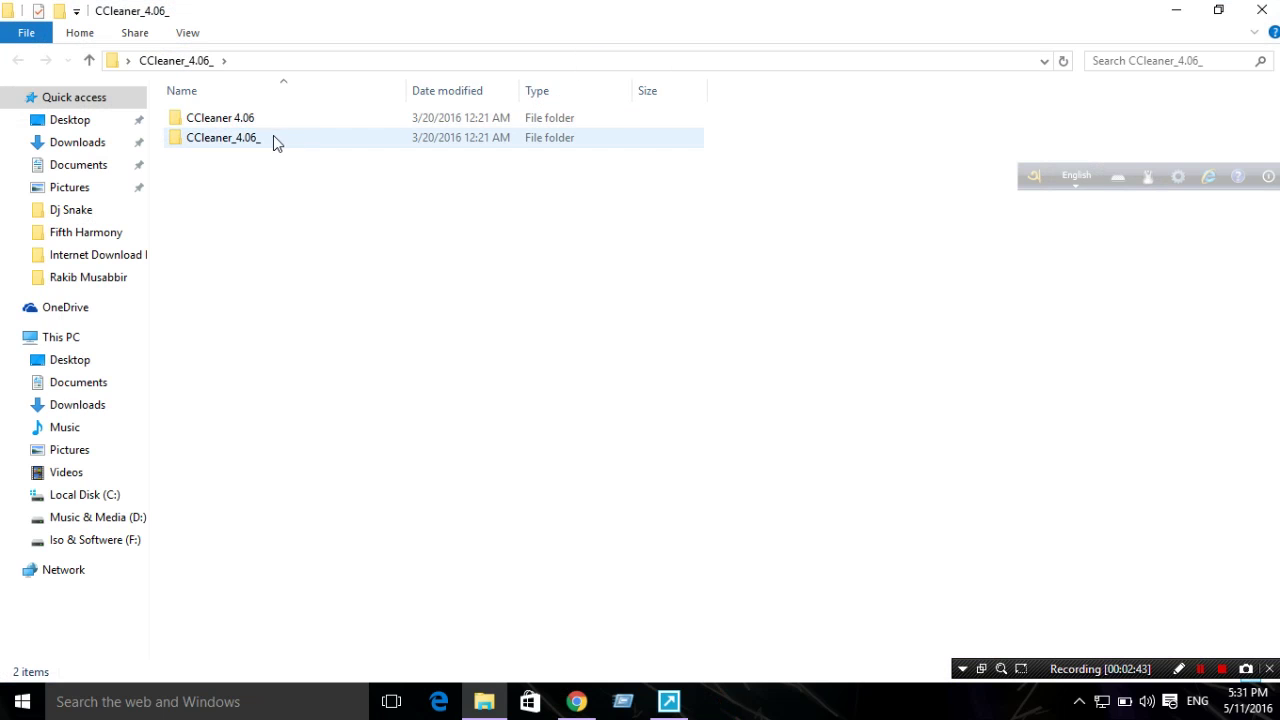
double_click(264, 121)
double_click(250, 116)
double_click(209, 124)
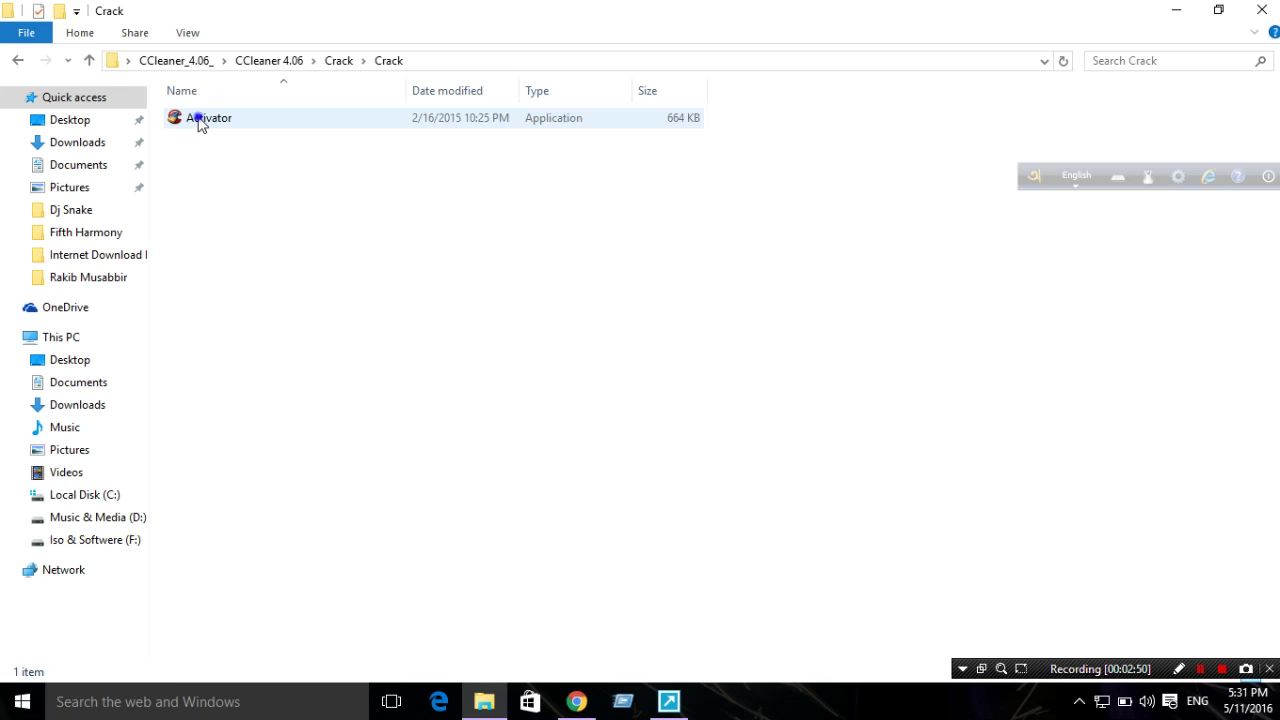
right_click(199, 123)
left_click(260, 156)
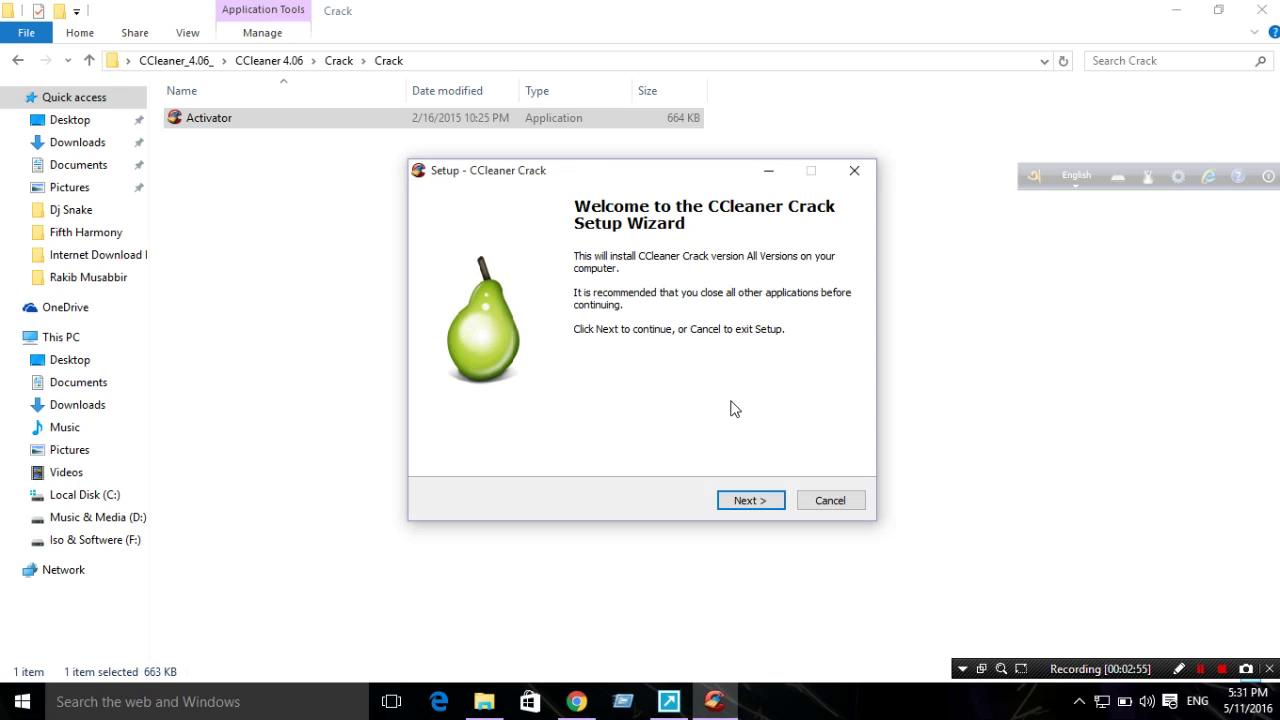
- Keep C:\Program Files\CCleaner as the destination in the setup wizard and agree to install into the existing folder
left_click(751, 500)
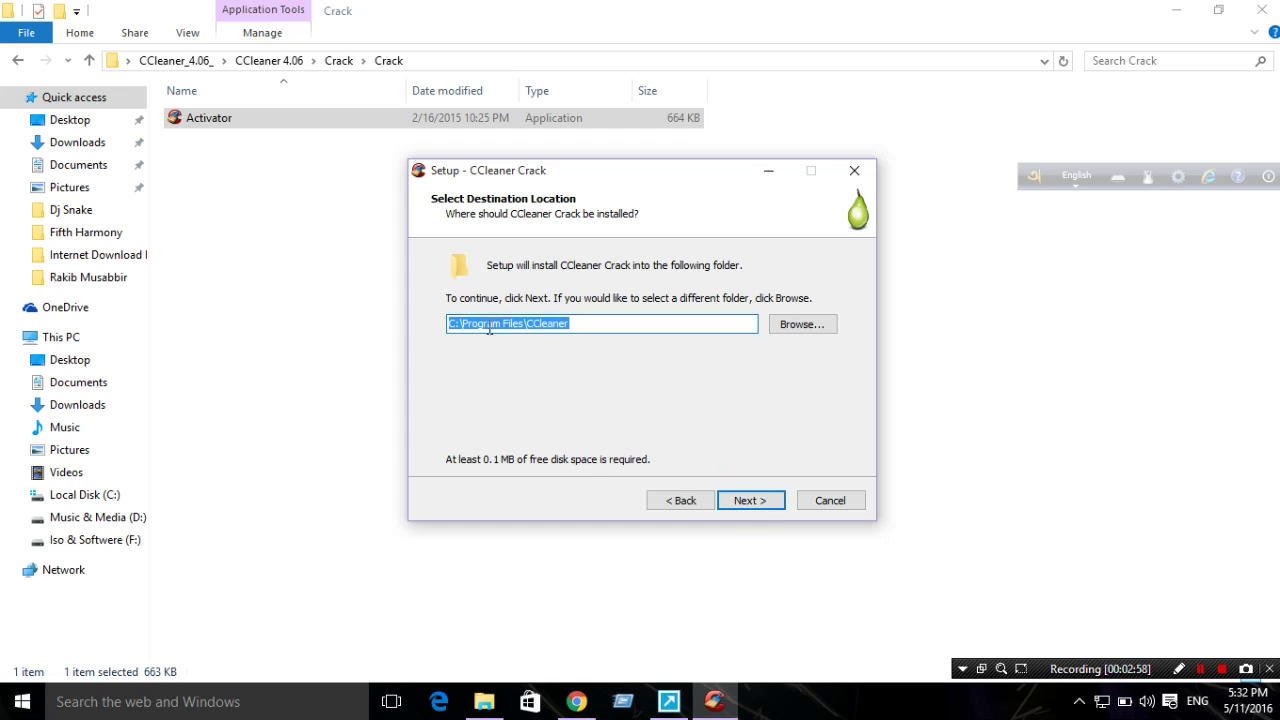
left_click(525, 325)
left_click(454, 323)
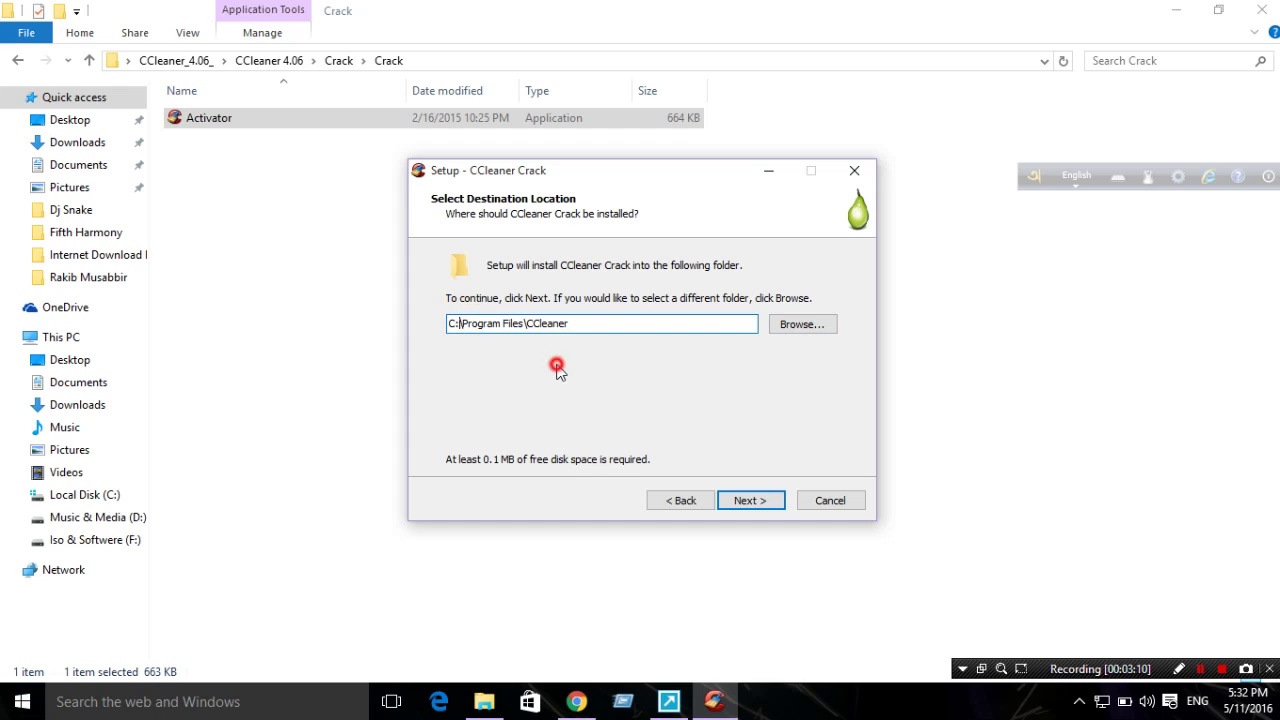
left_click(760, 500)
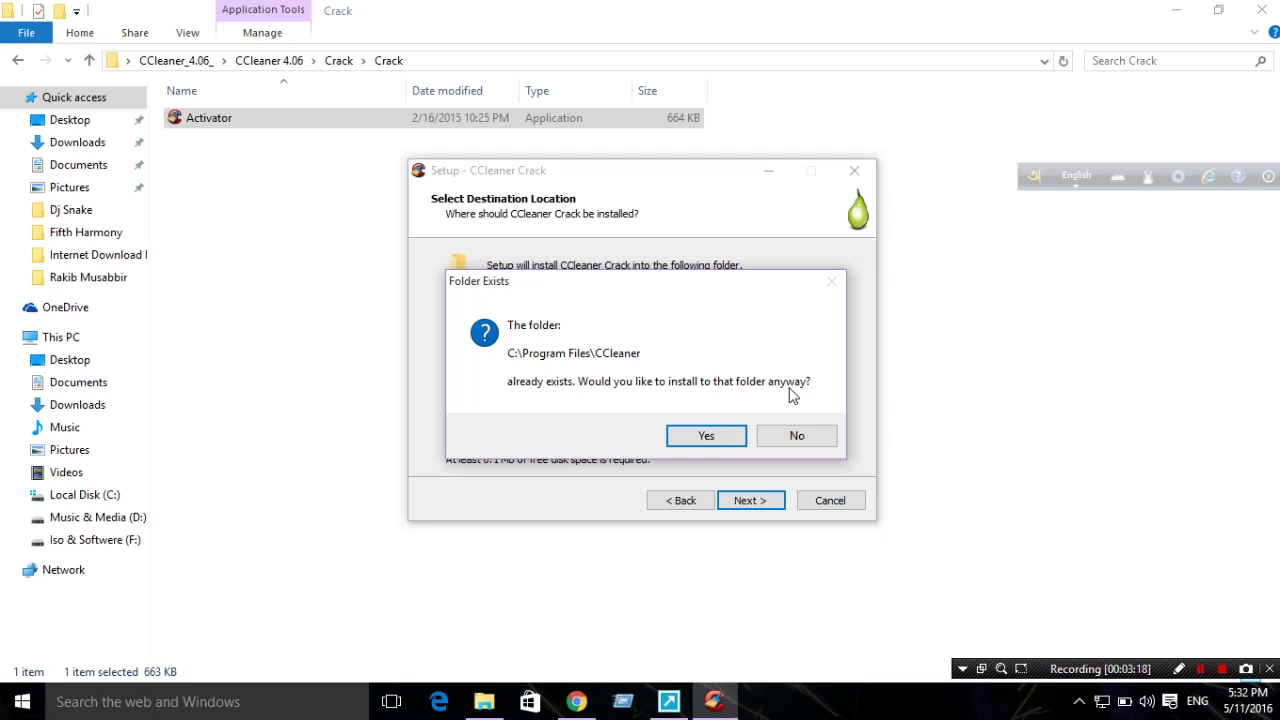
left_click(692, 438)
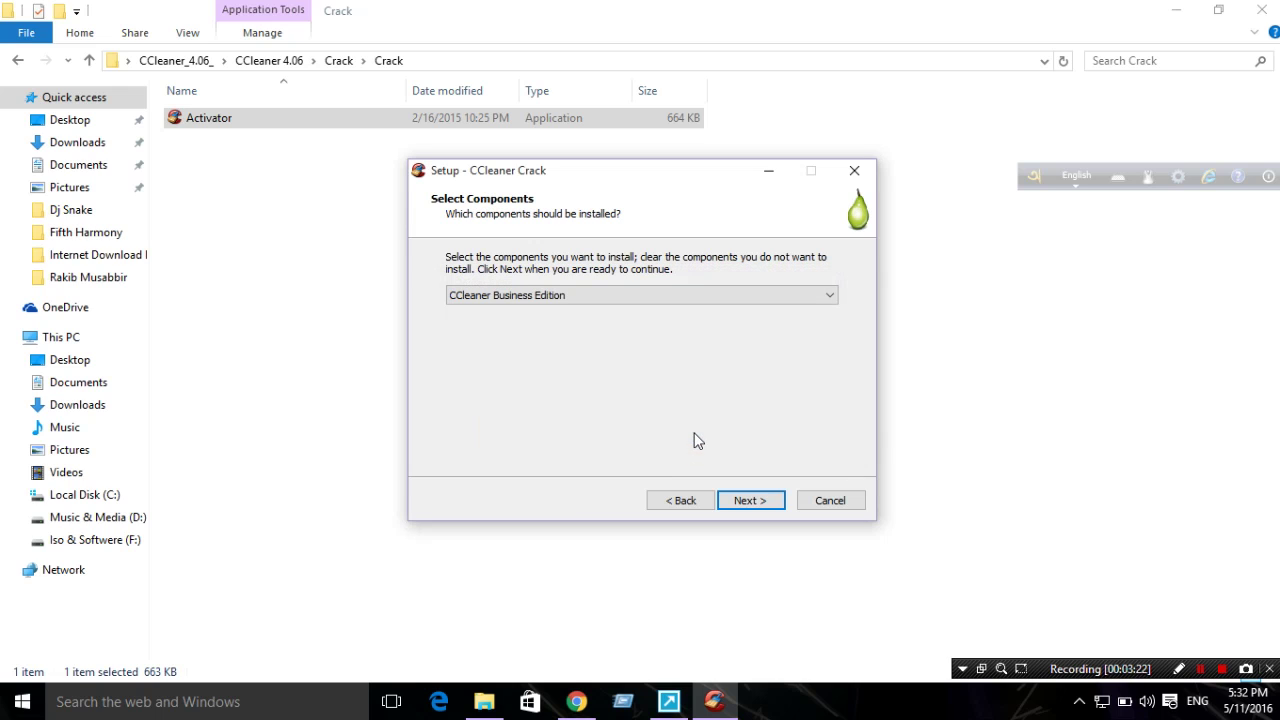
- Choose CCleaner Professional Edition as the component to install and continue to the Ready to Install page
left_click(829, 295)
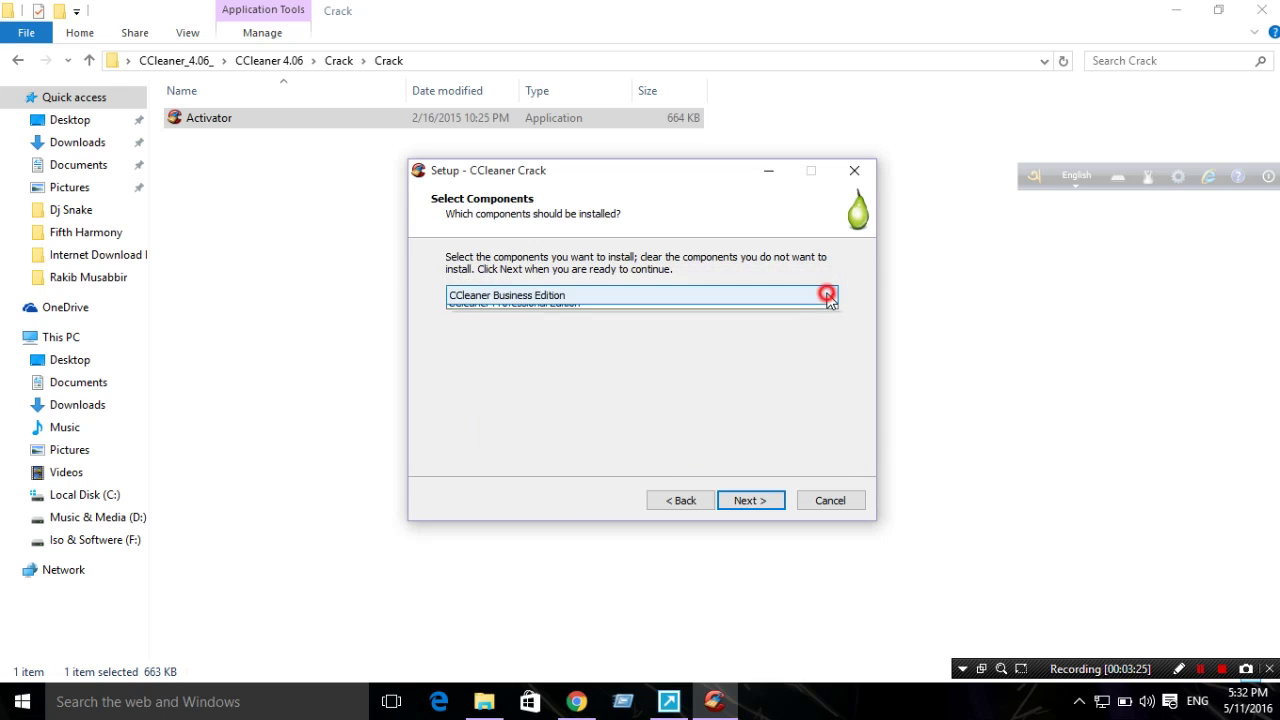
left_click(522, 324)
left_click(567, 294)
left_click(561, 313)
left_click(571, 294)
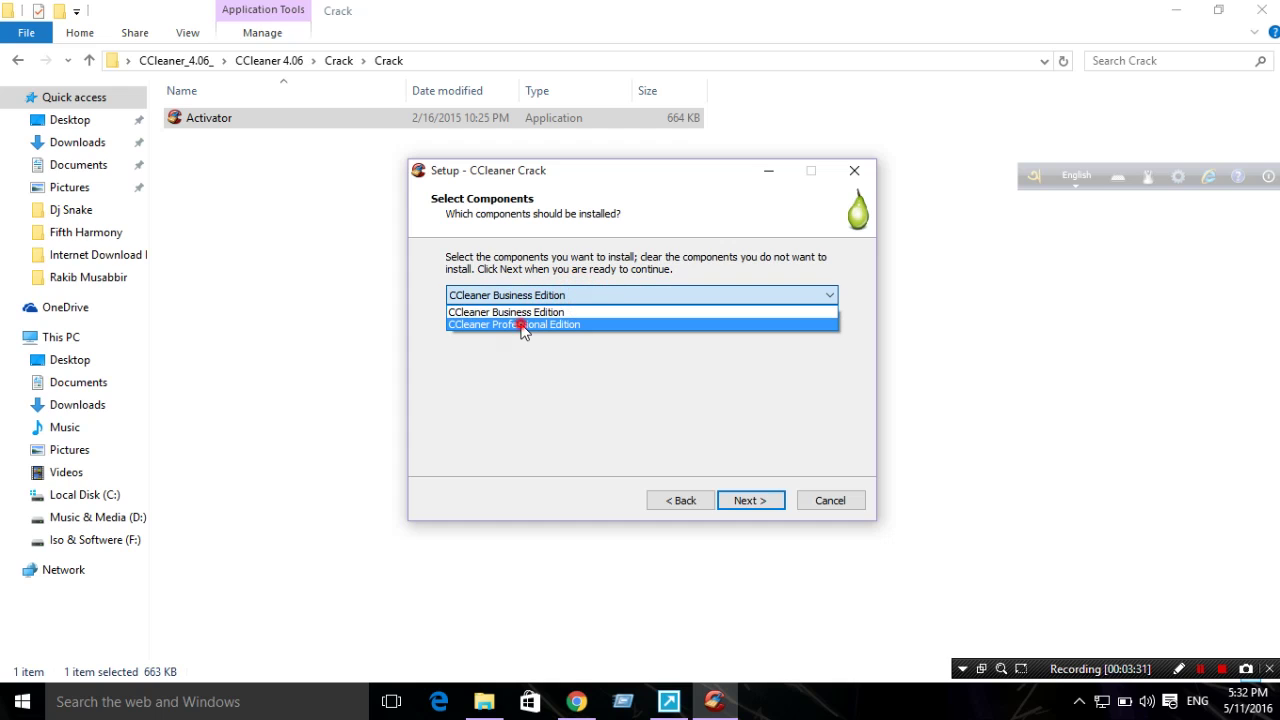
left_click(522, 325)
left_click(748, 502)
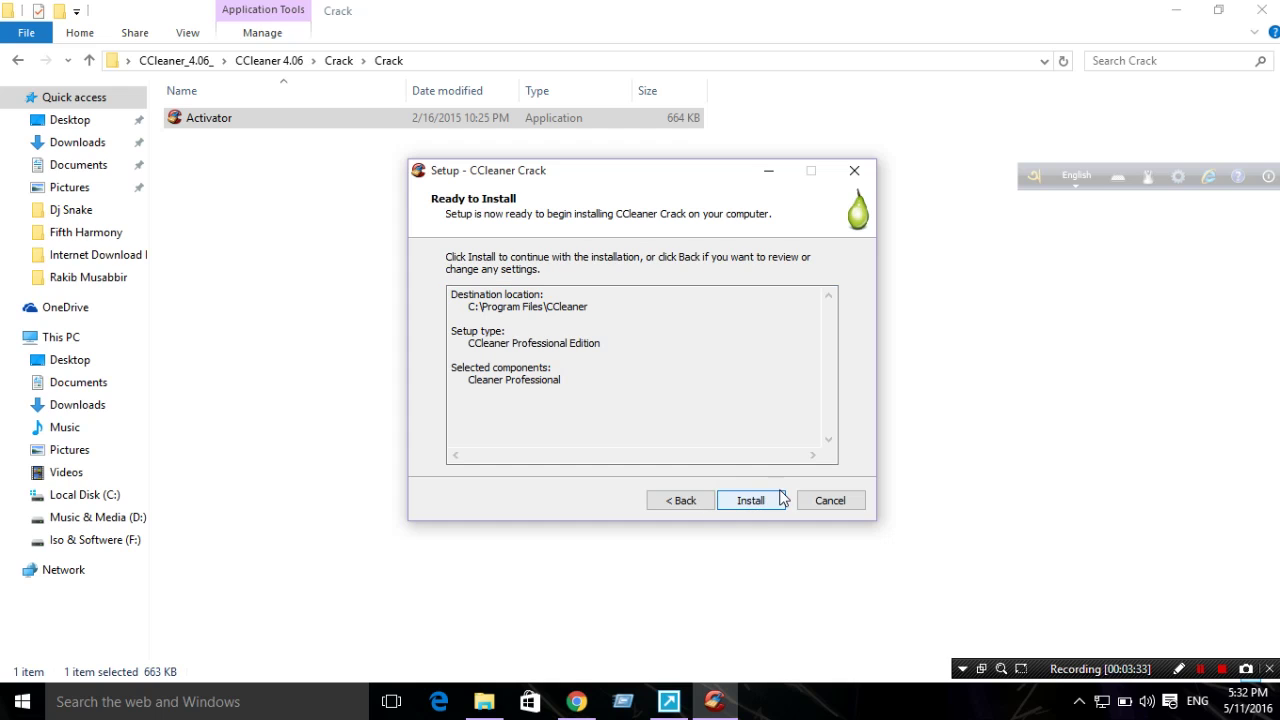
- Install the CCleaner Crack Professional component into the chosen folder and finish the setup wizard
left_click(755, 501)
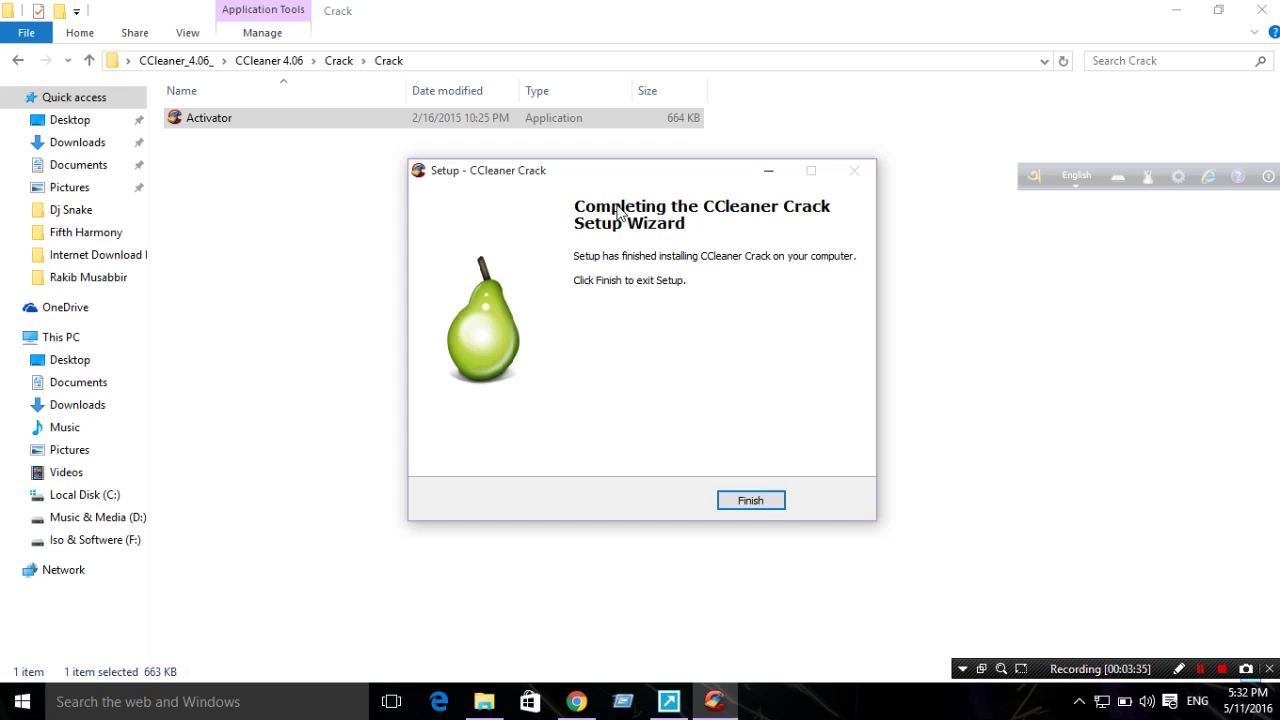
left_click(567, 219)
left_click(752, 501)
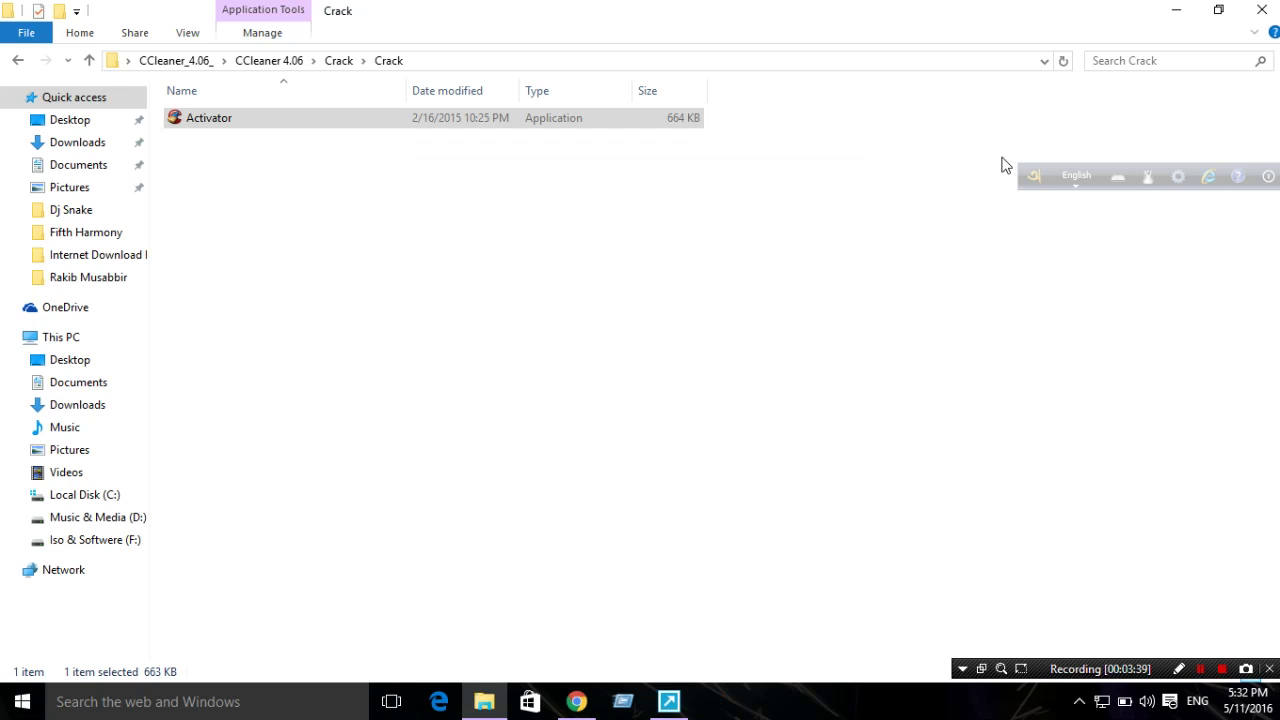
- Launch CCleaner from its desktop shortcut and view the Applications and Windows cleaning lists
left_click(1172, 10)
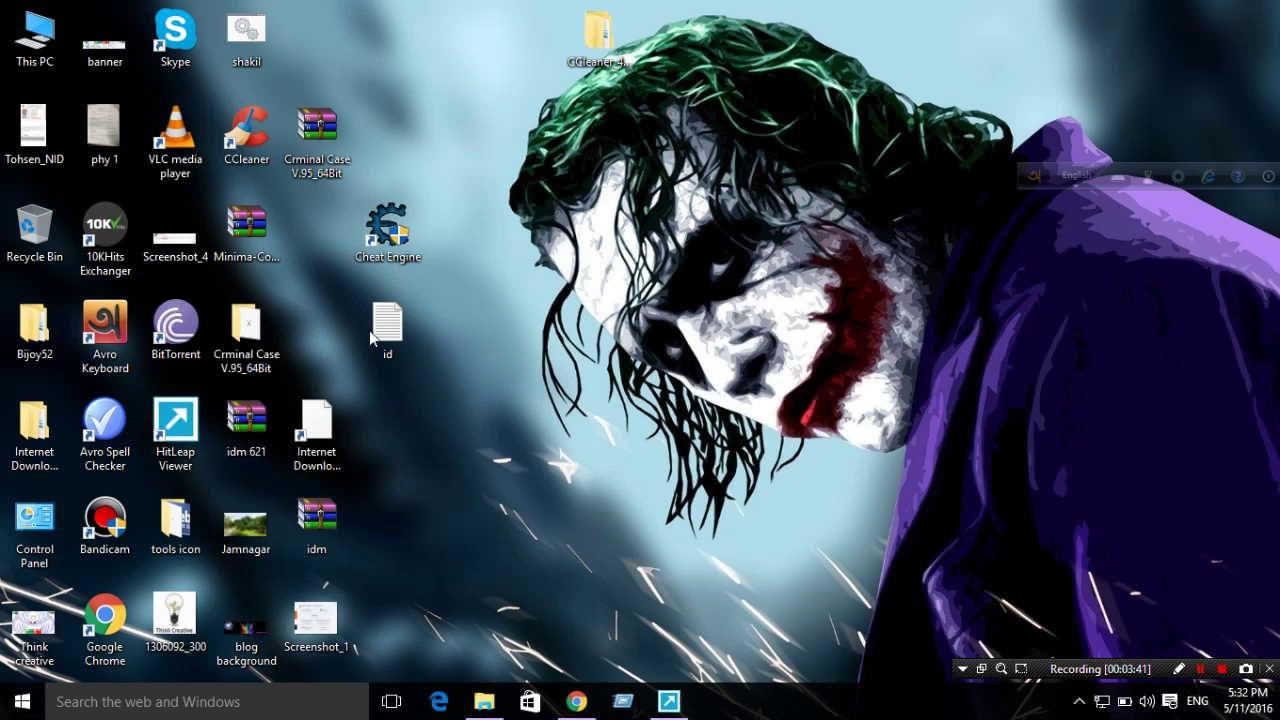
right_click(250, 152)
left_click(268, 160)
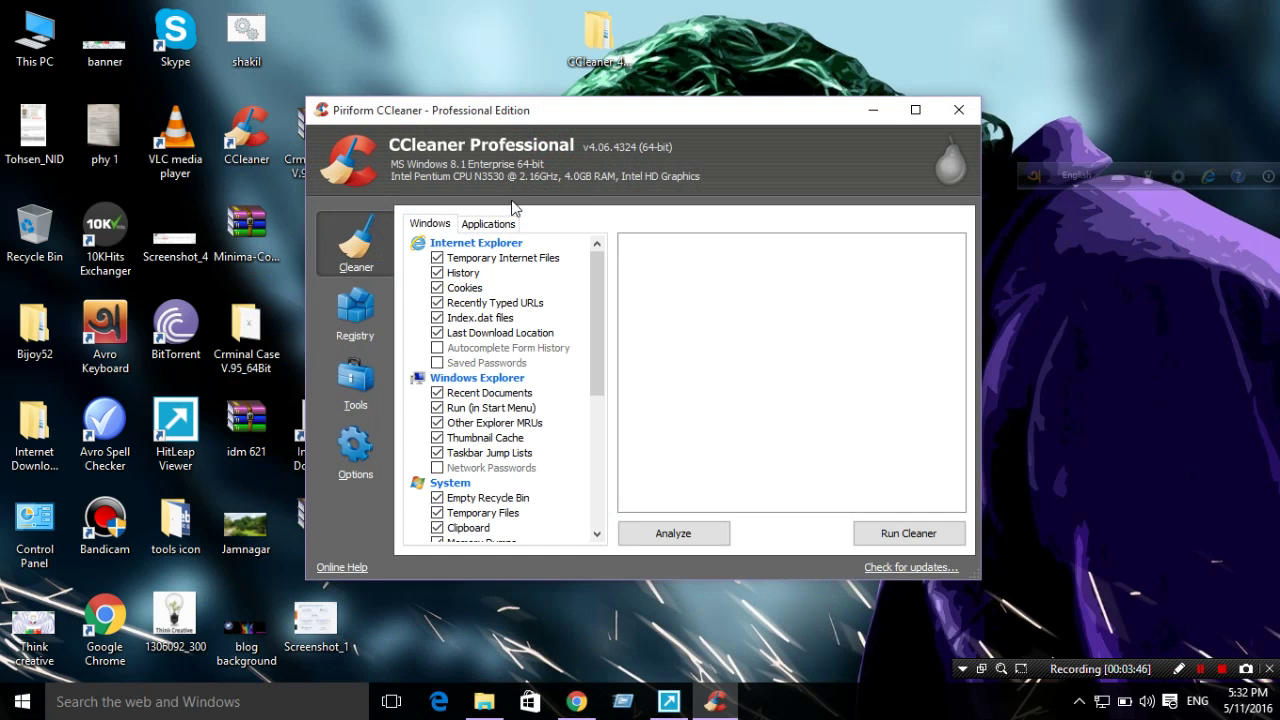
left_click(503, 224)
left_click(430, 223)
- Examine the edition details in CCleaner's options, along with the Users, Exclude, Monitoring, Include, Cookies and basic settings pages
left_click(343, 474)
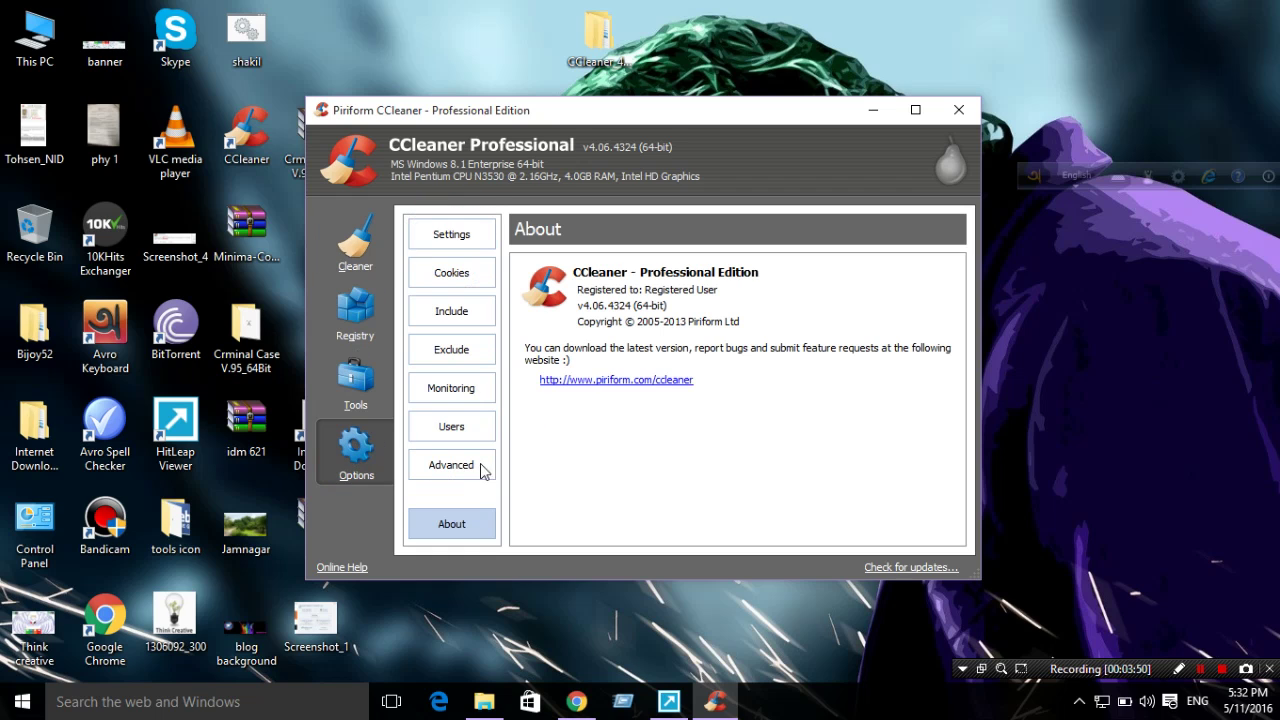
left_click(455, 428)
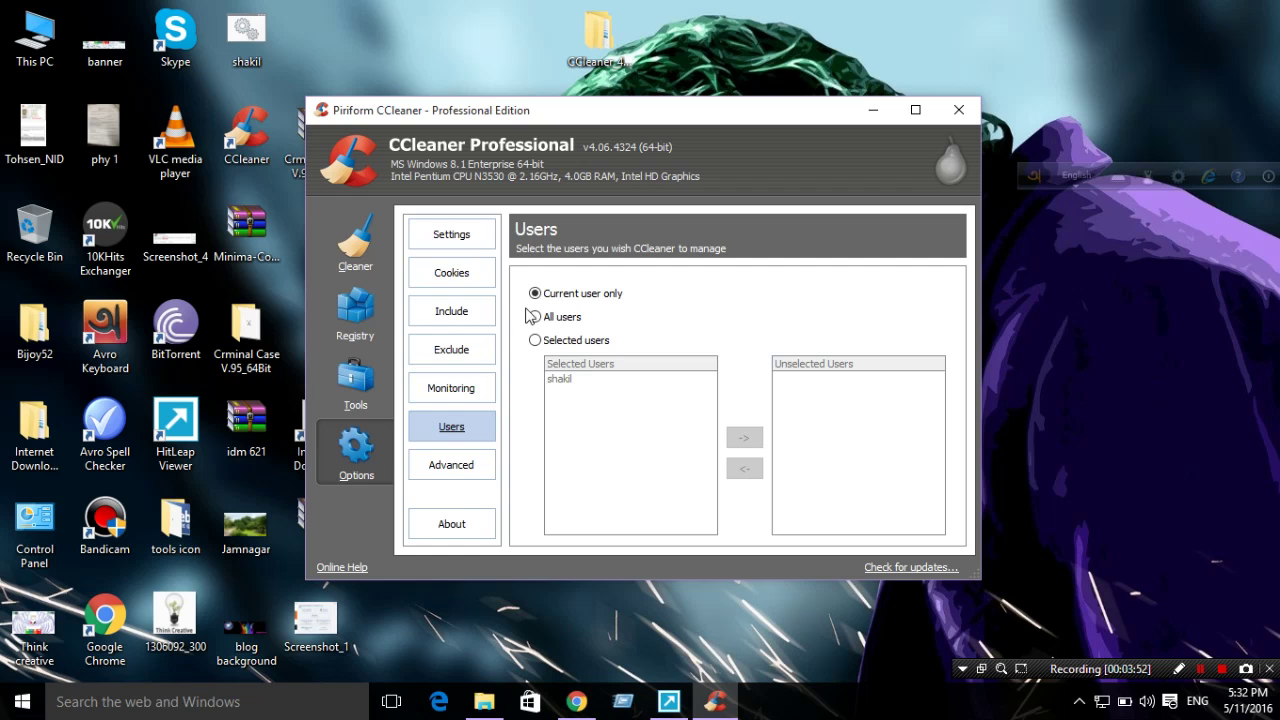
left_click(477, 352)
left_click(452, 388)
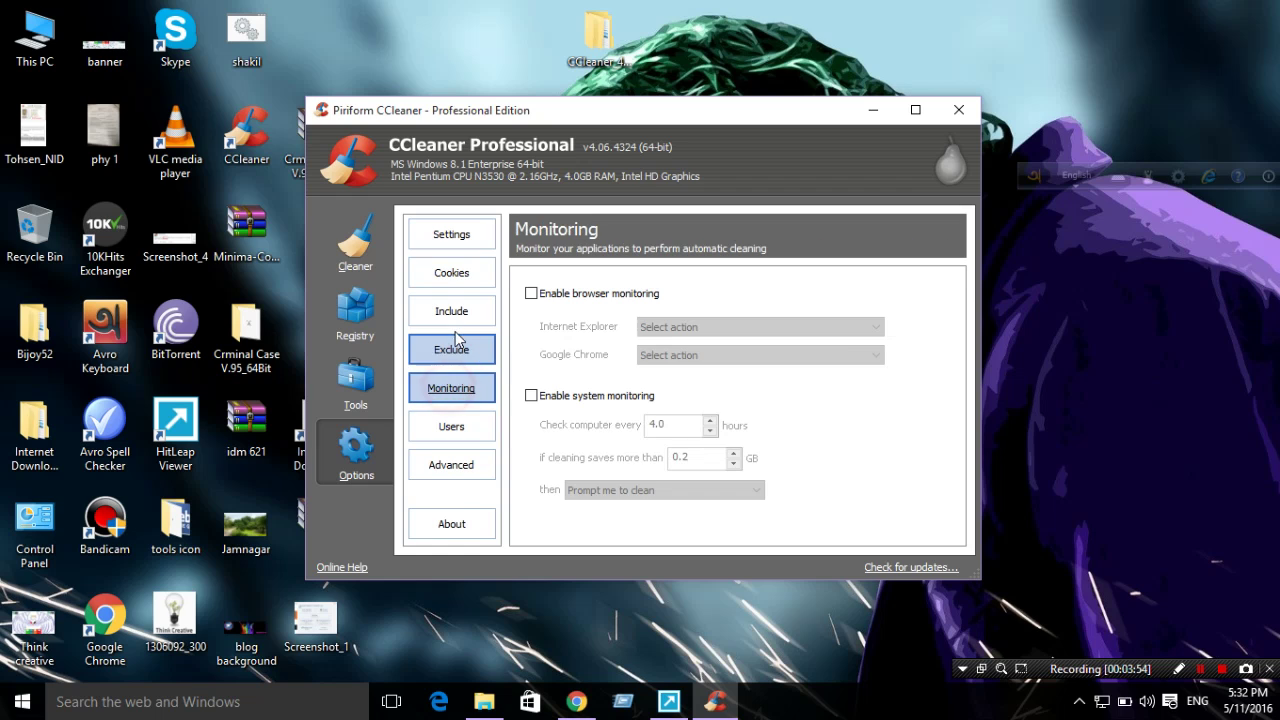
left_click(449, 312)
left_click(451, 274)
left_click(455, 236)
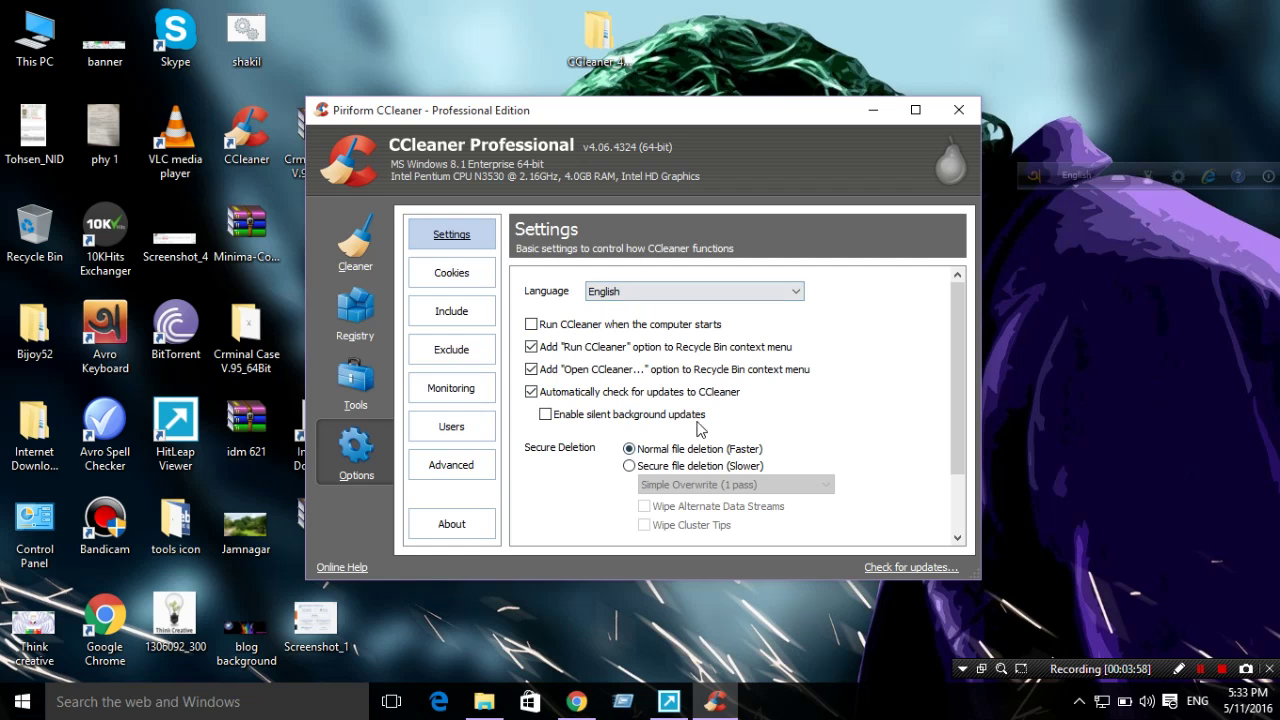
scroll(557, 419, "down", 3)
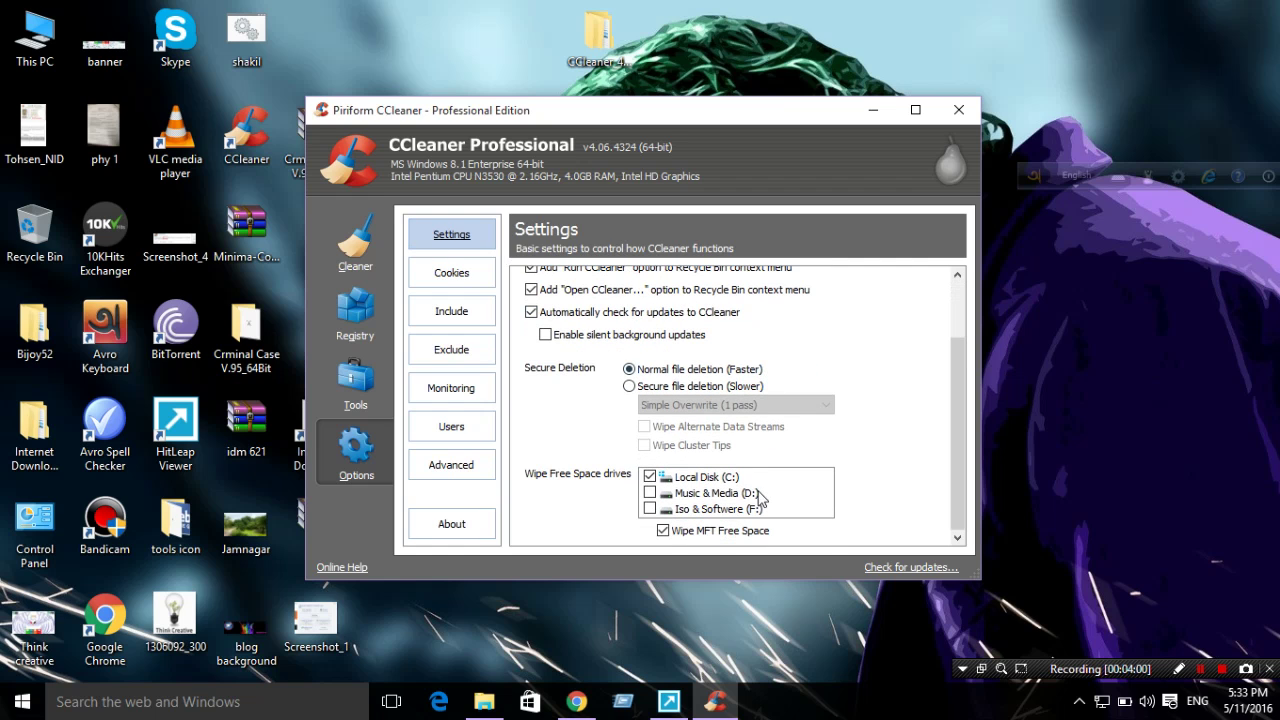